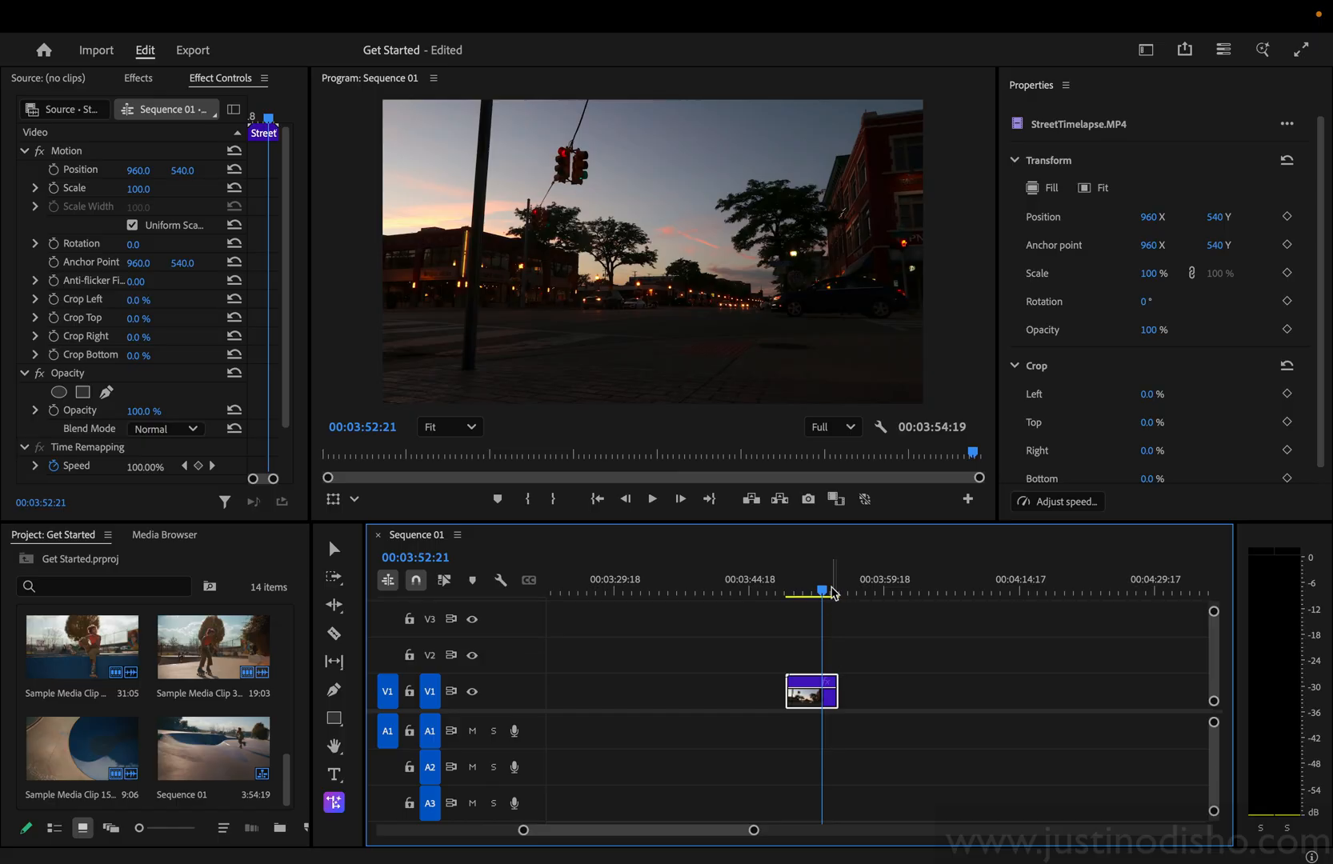
Generatively extend the end of the StreetTimelapse.MP4 clip on V1 by about two seconds
{"action": "left_click_drag", "start_coordinate": [824, 592], "coordinate": [832, 590]}
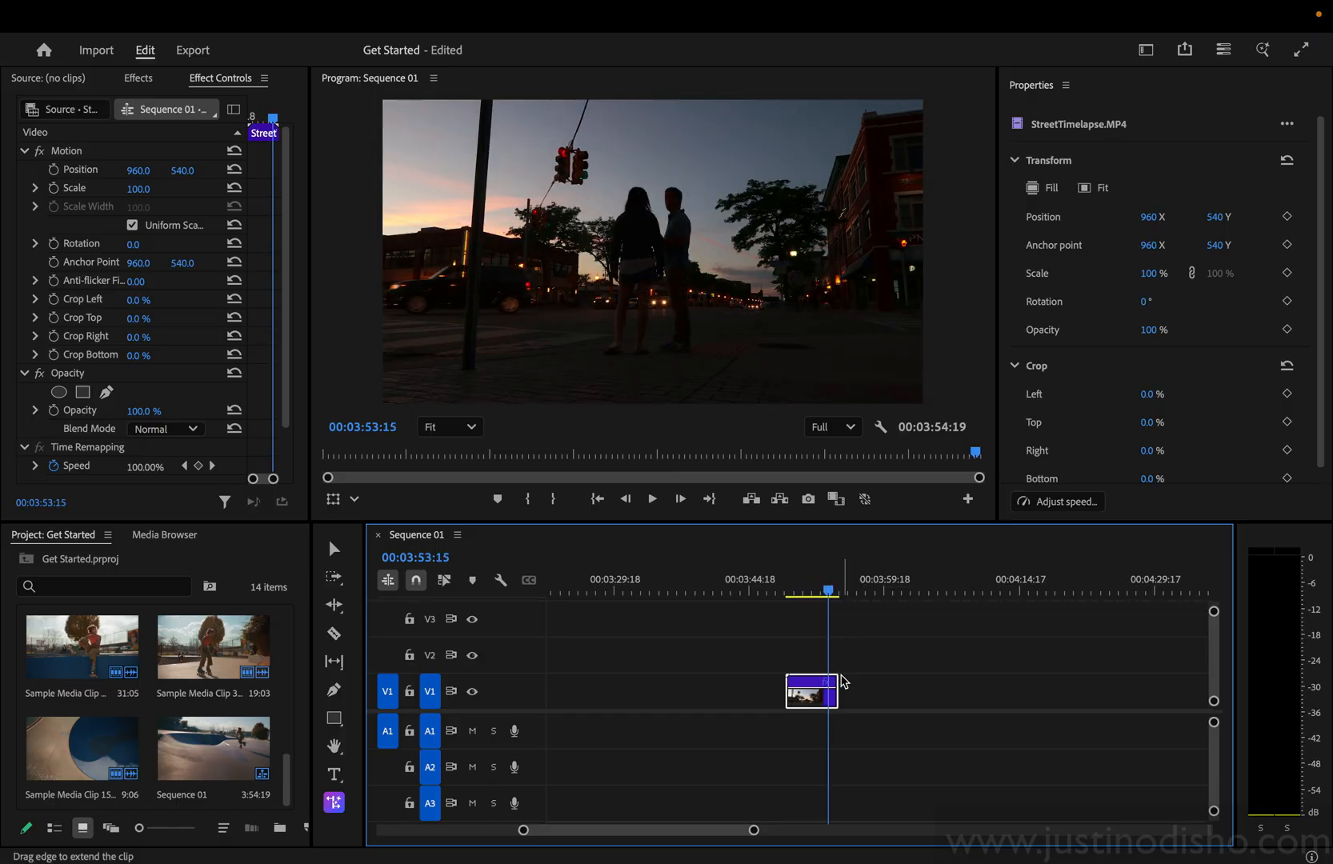
{"action": "left_click_drag", "start_coordinate": [841, 682], "coordinate": [919, 680]}
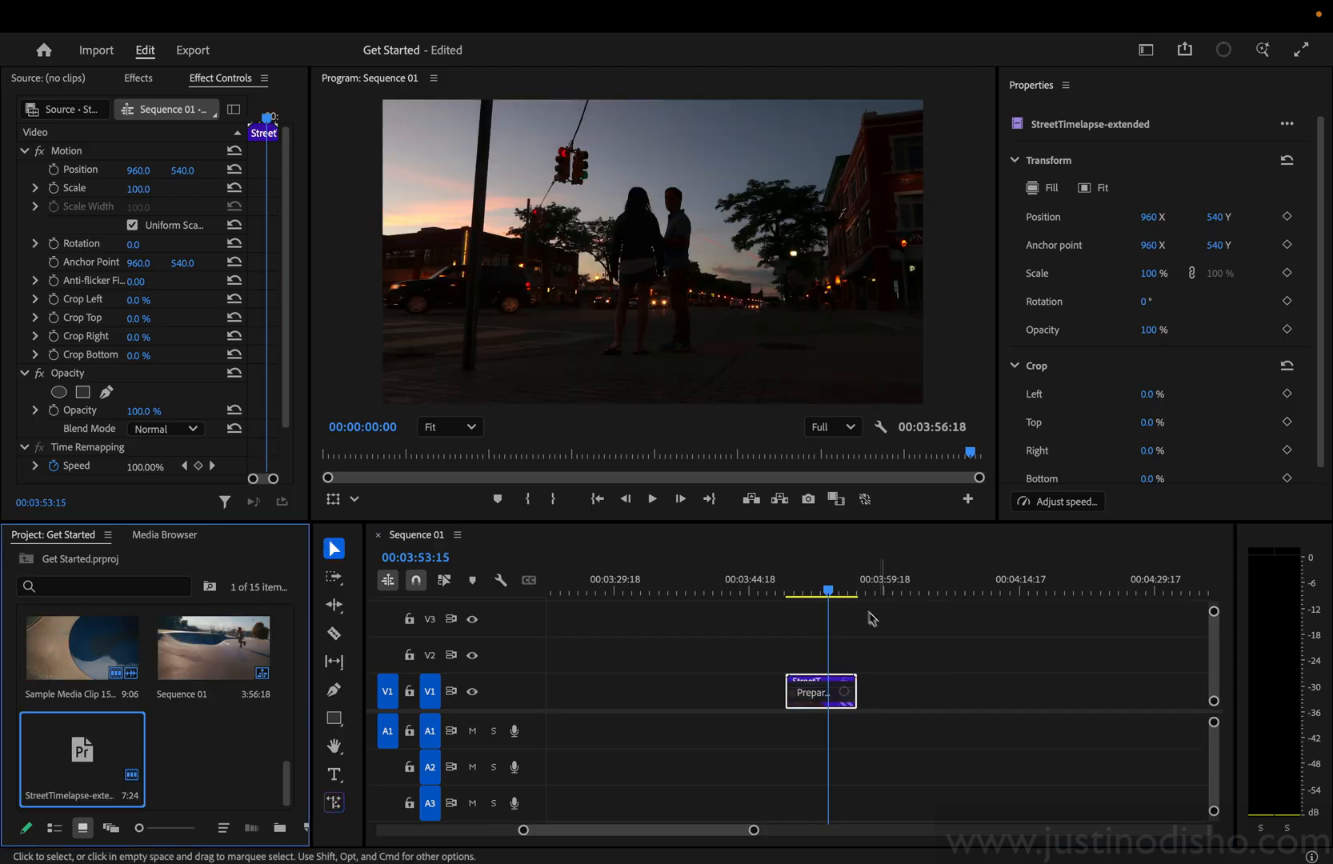
{"action": "left_click", "coordinate": [848, 592]}
{"action": "left_click", "coordinate": [848, 592]}
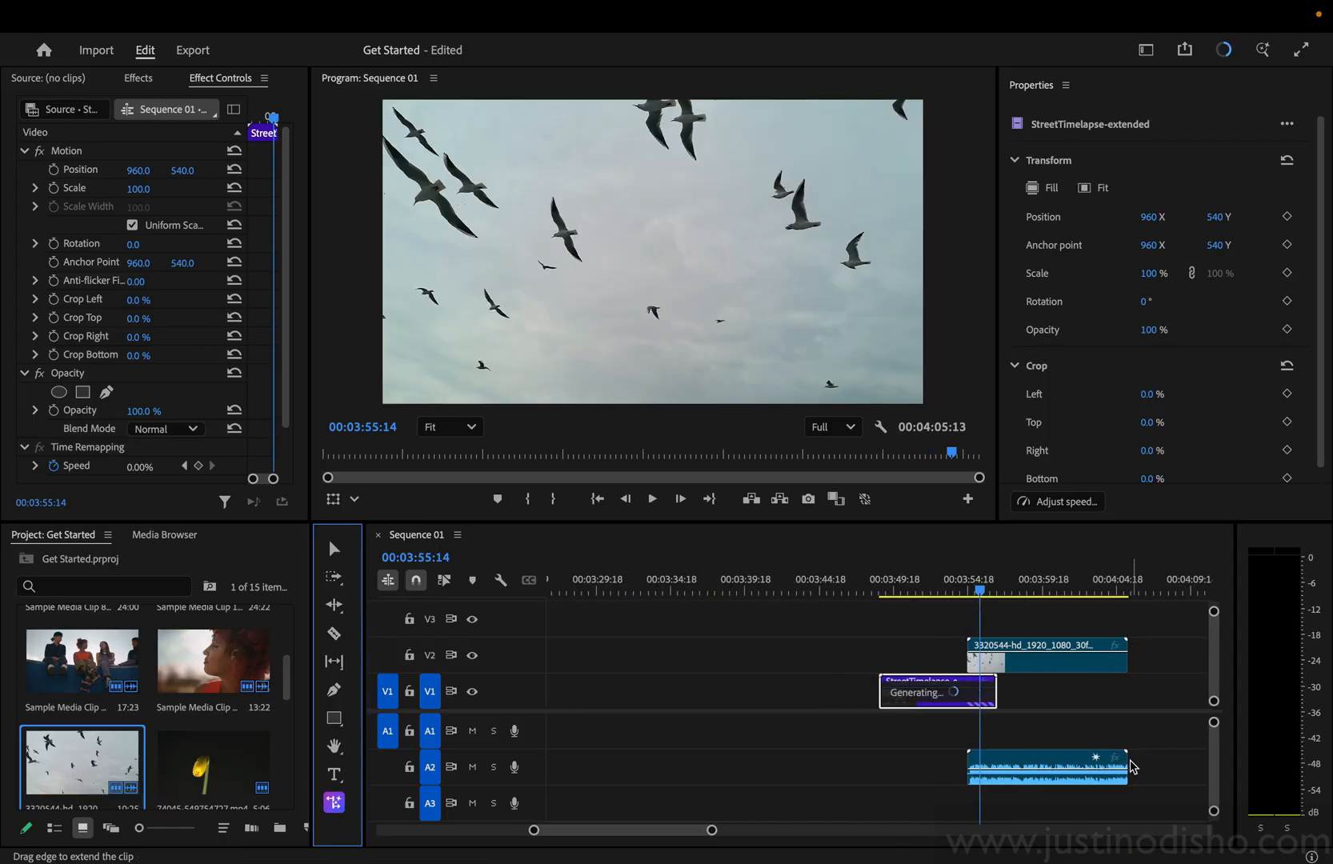
Generatively extend the end of the bird clip's audio on A2 by about ten seconds and play the sequence
{"action": "left_click_drag", "start_coordinate": [1130, 758], "coordinate": [1168, 758]}
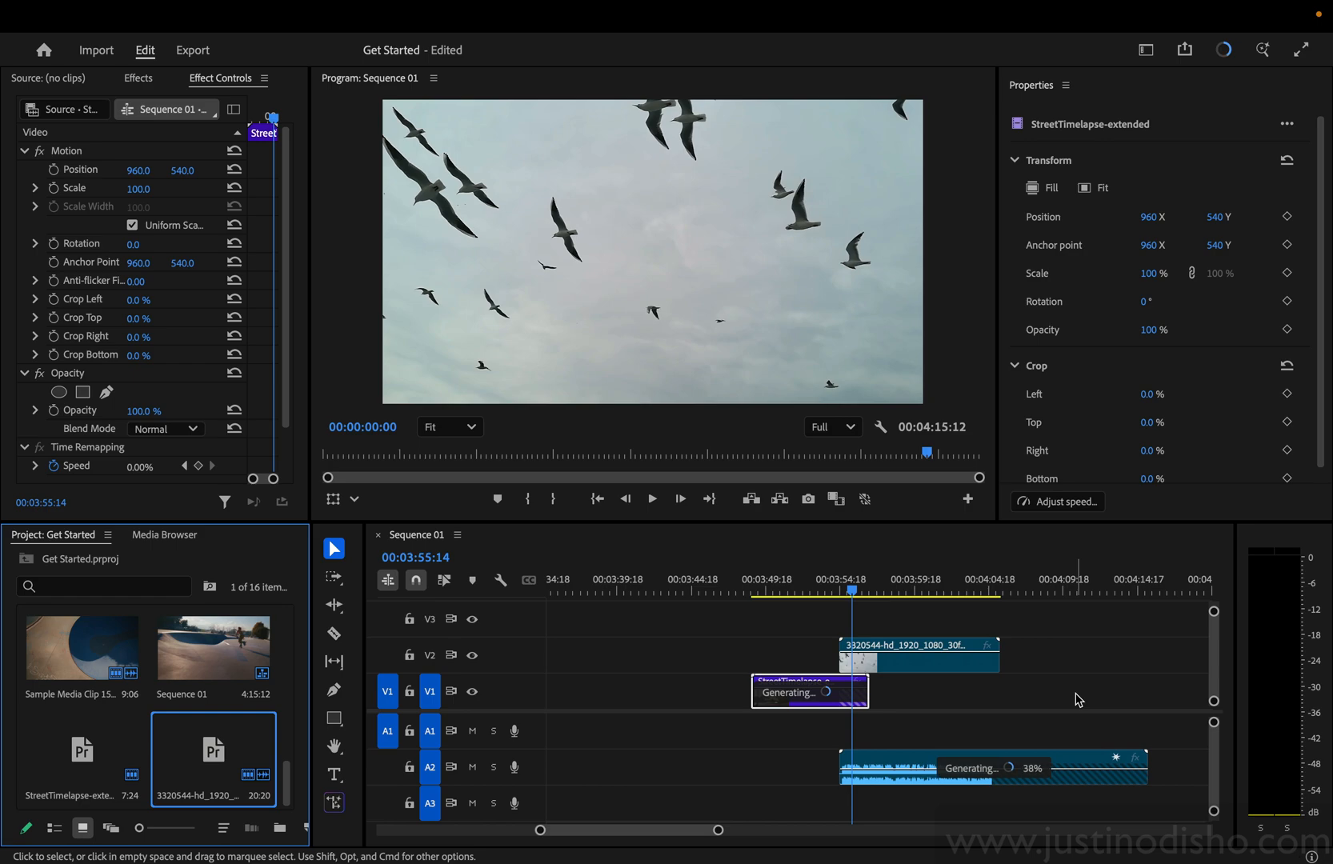
{"action": "left_click", "coordinate": [1087, 588]}
{"action": "key", "text": "space"}
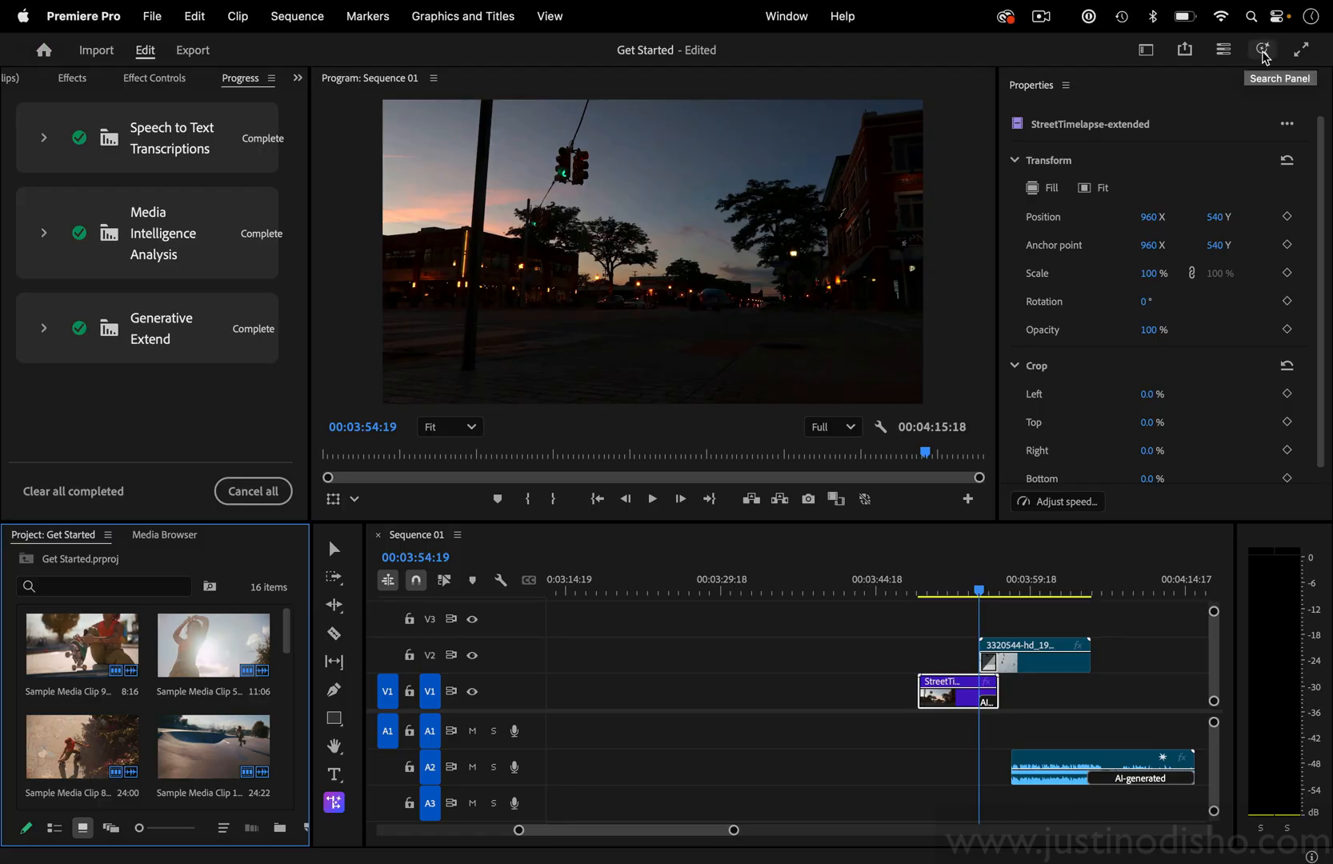
Bring up media search, move its window over the program monitor, and search everything for "birds"
{"action": "left_click", "coordinate": [1263, 52]}
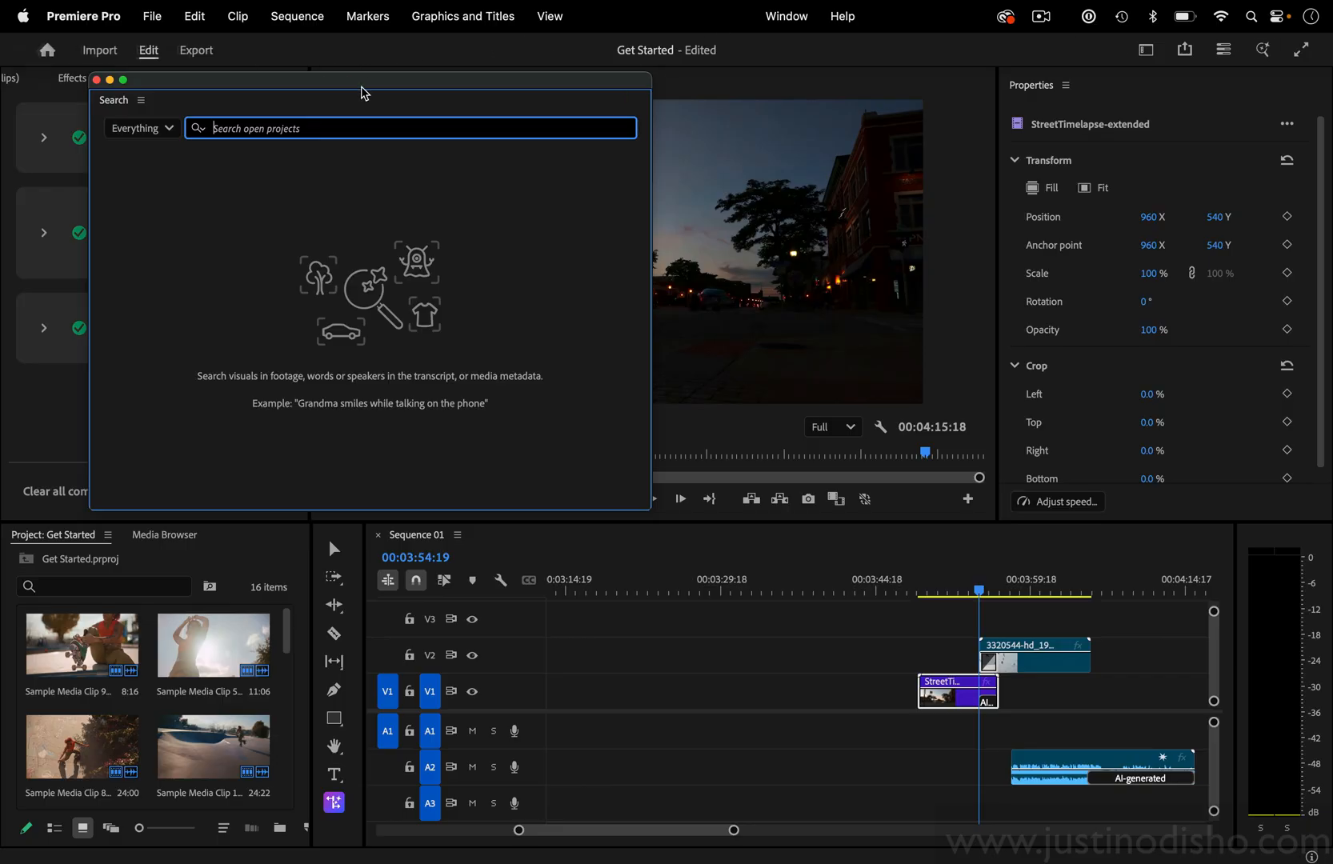
{"action": "left_click_drag", "start_coordinate": [372, 84], "coordinate": [734, 215]}
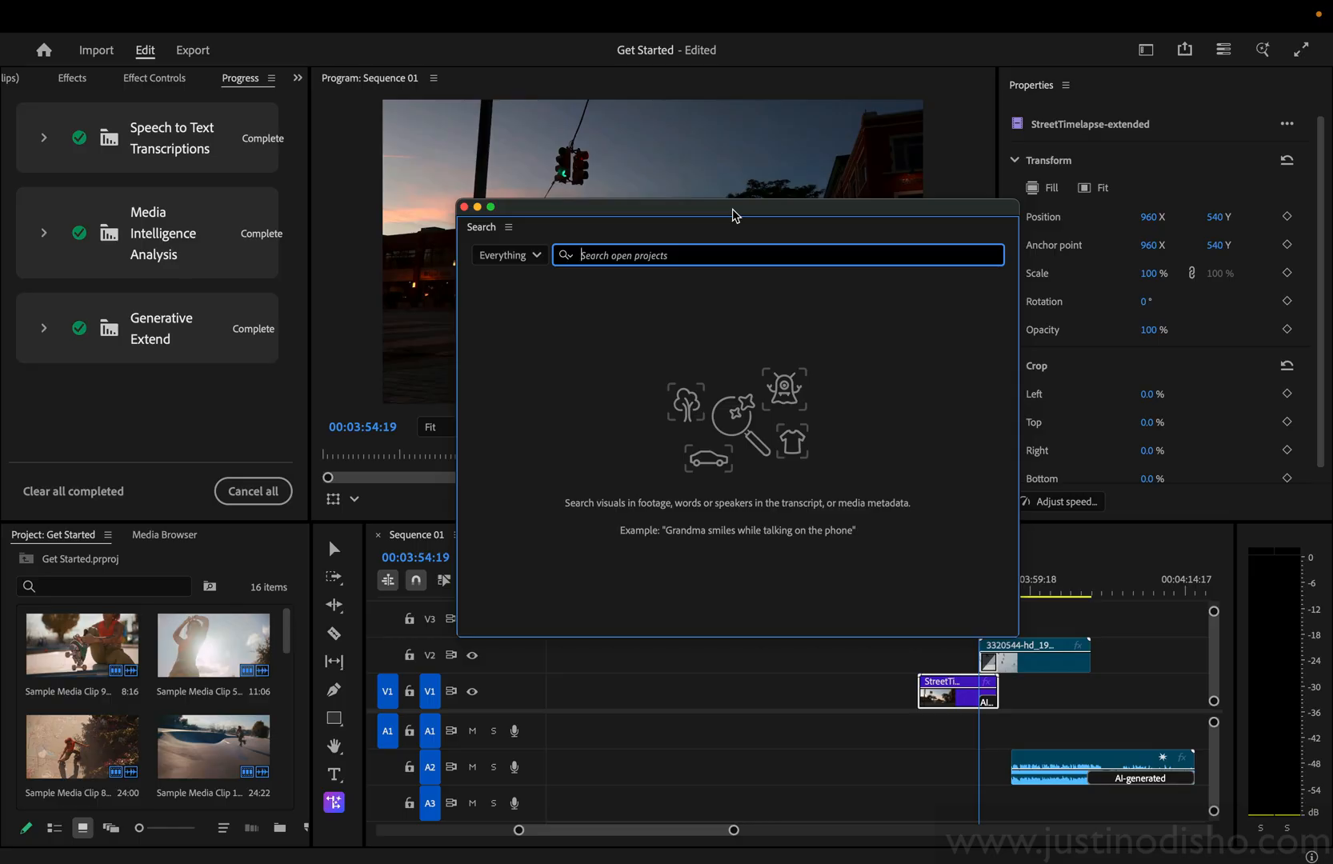
{"action": "type", "text": "birds"}
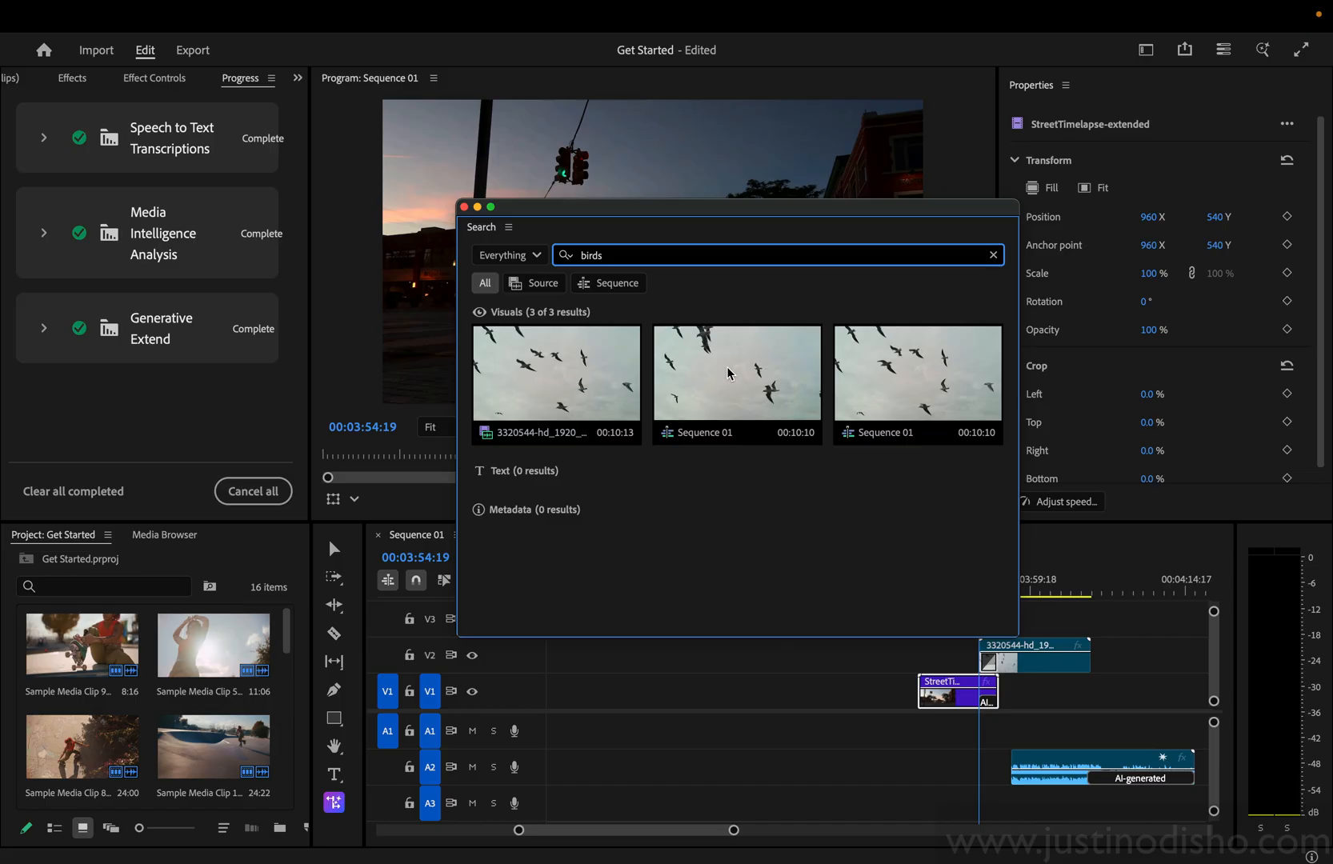
Replace the search term with "red" and look through the visual and metadata matches
{"action": "left_click_drag", "start_coordinate": [633, 256], "coordinate": [534, 257]}
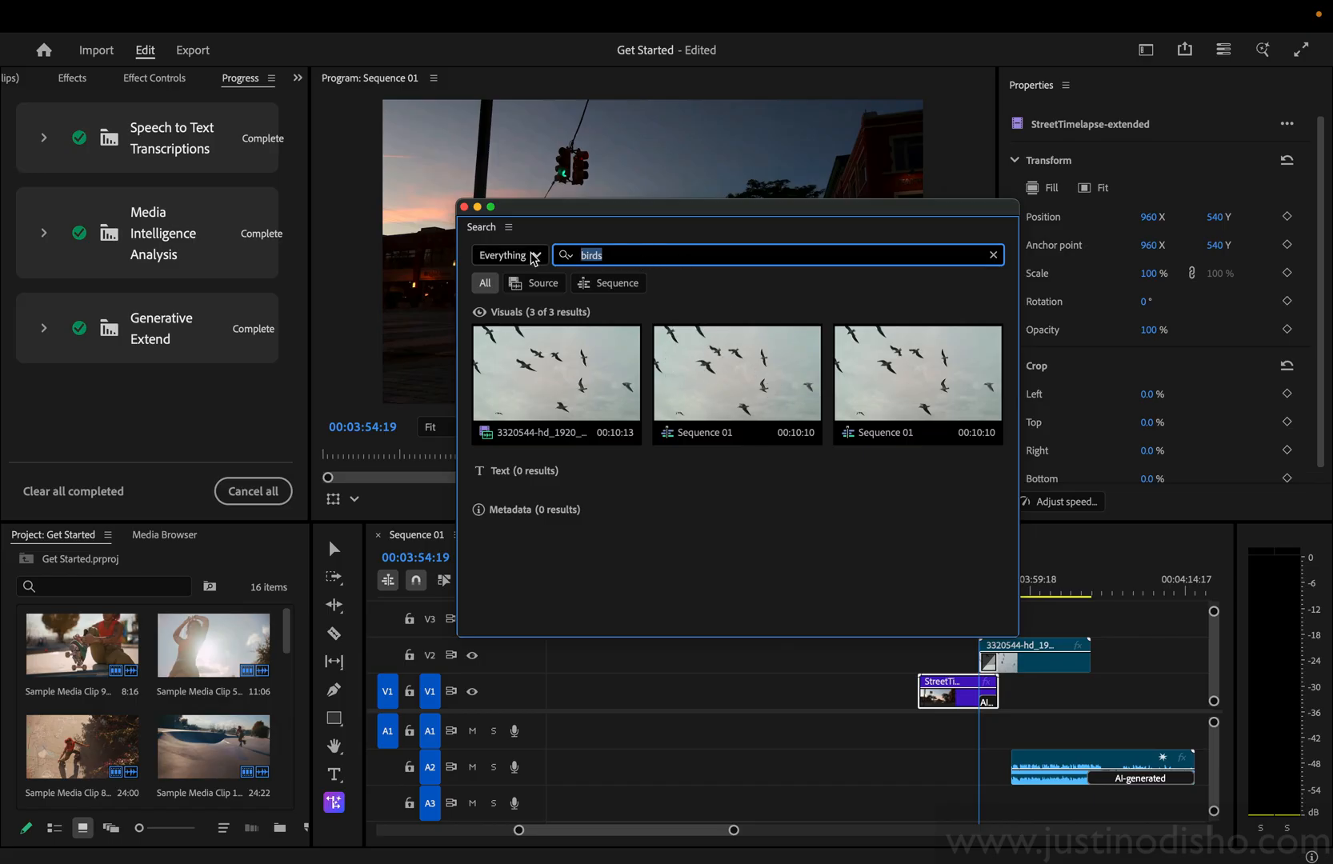
{"action": "type", "text": "red"}
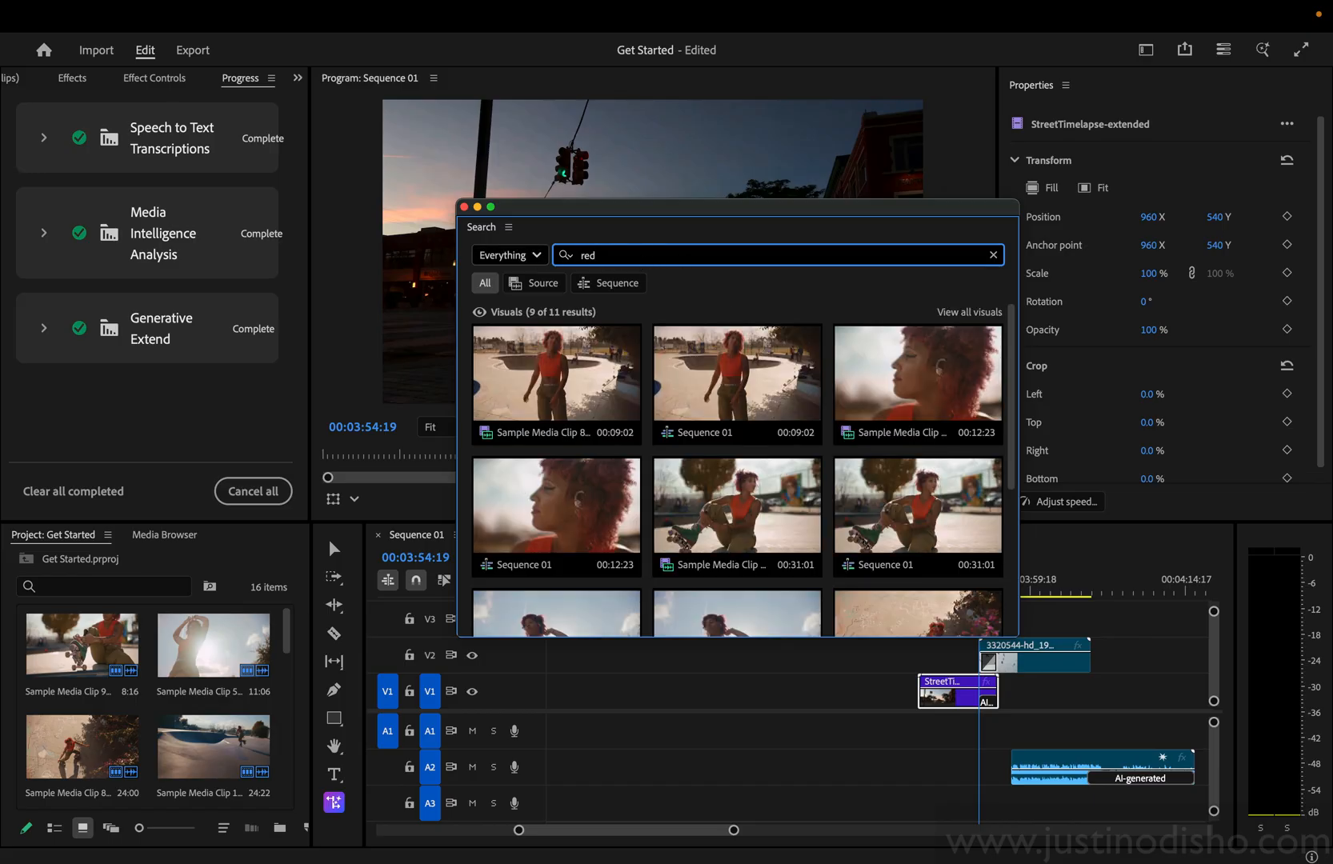
{"action": "scroll", "coordinate": [826, 432], "scroll_direction": "down", "scroll_amount": 3}
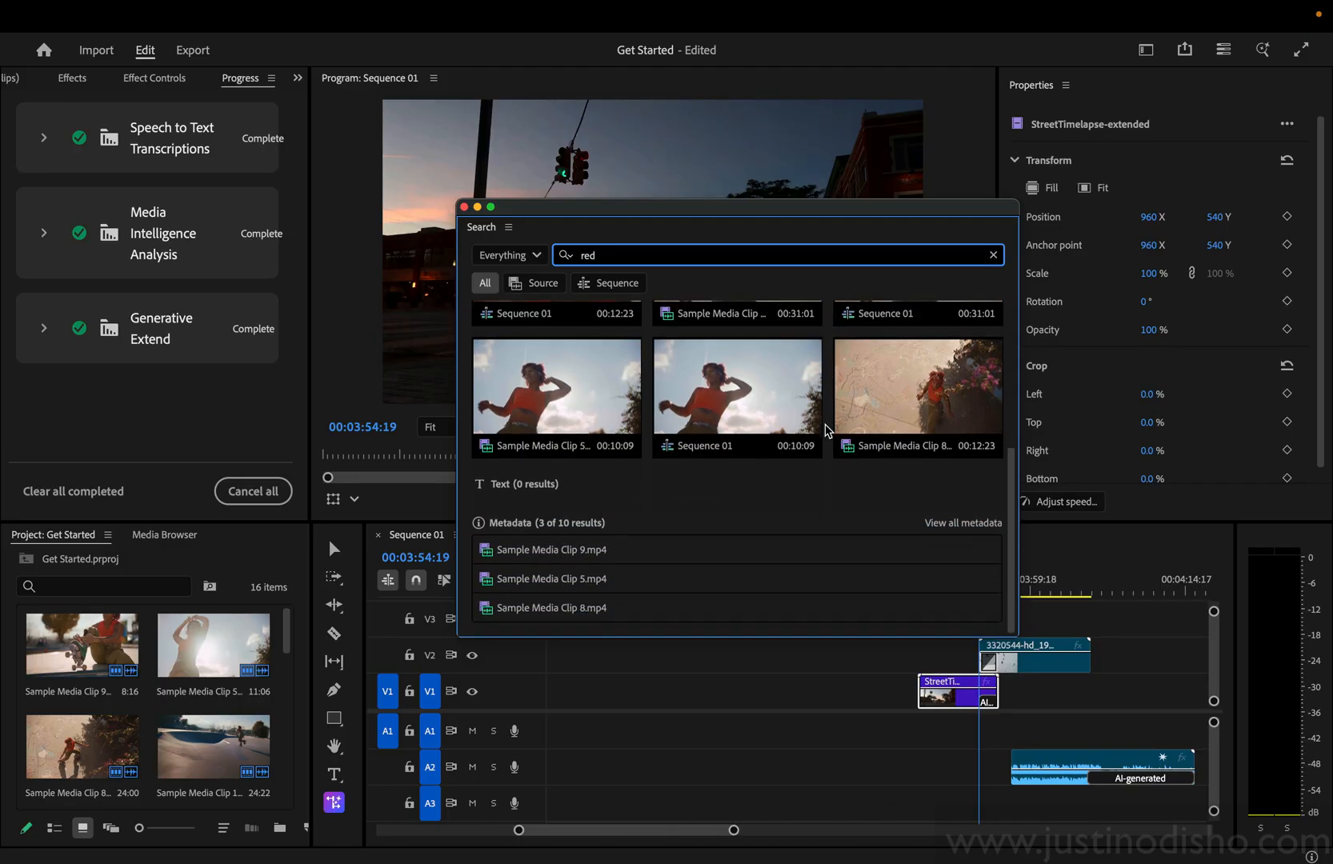
Search the project media for "group" and check the visual, text and metadata matches
{"action": "double_click", "coordinate": [633, 257]}
{"action": "type", "text": "group"}
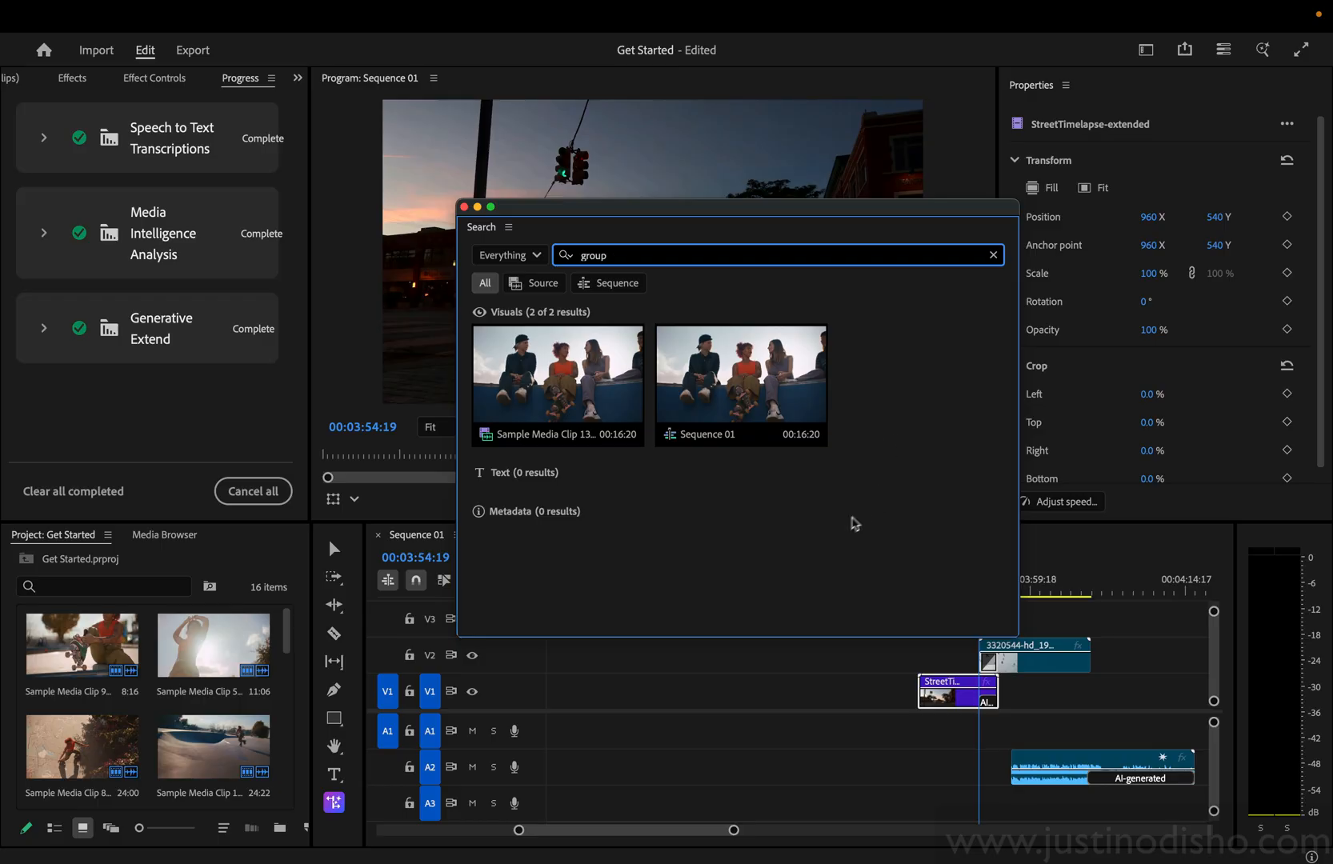
{"action": "left_click", "coordinate": [519, 481]}
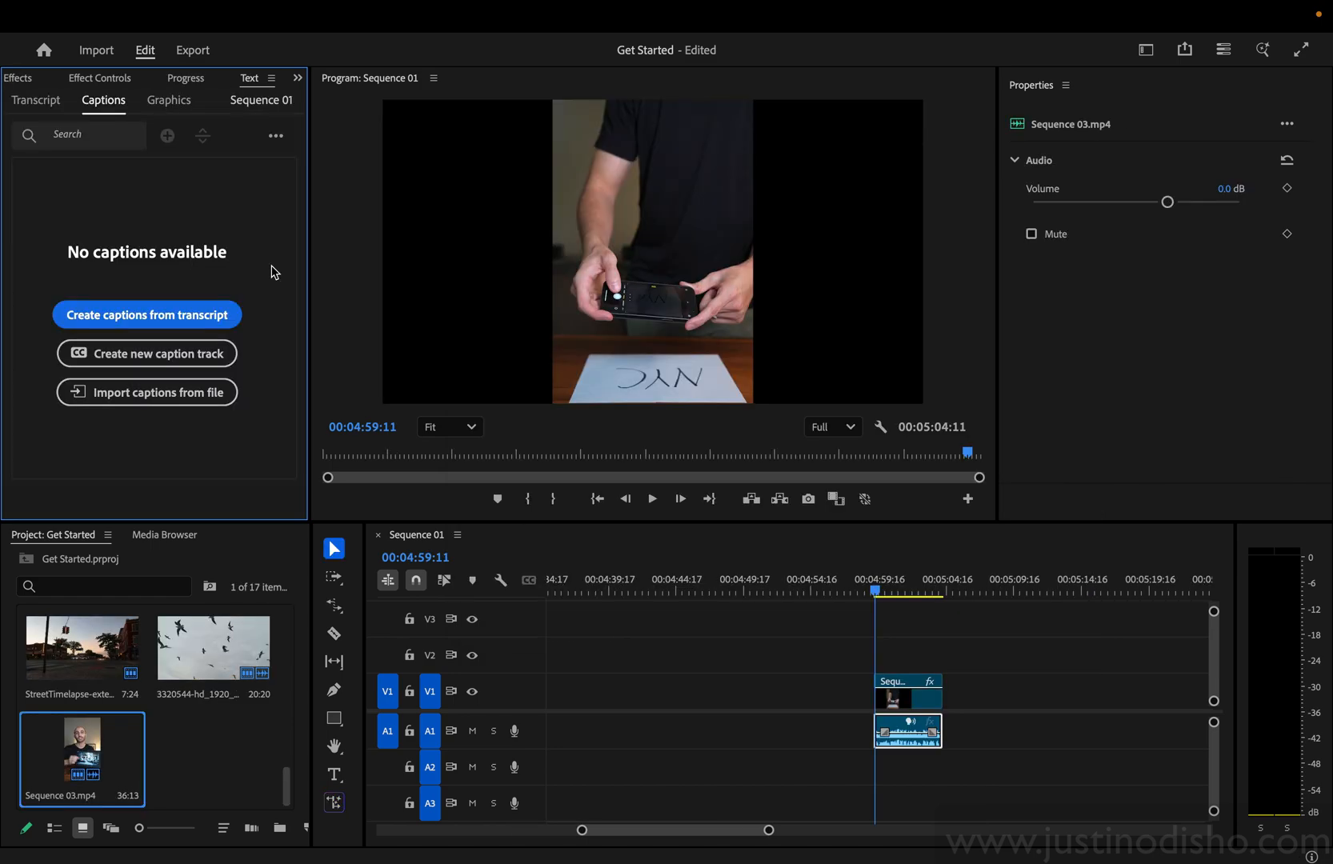
Create captions from the transcript with the Subtitle default preset and preview the first caption at 00:05:00:00
{"action": "left_click", "coordinate": [213, 316]}
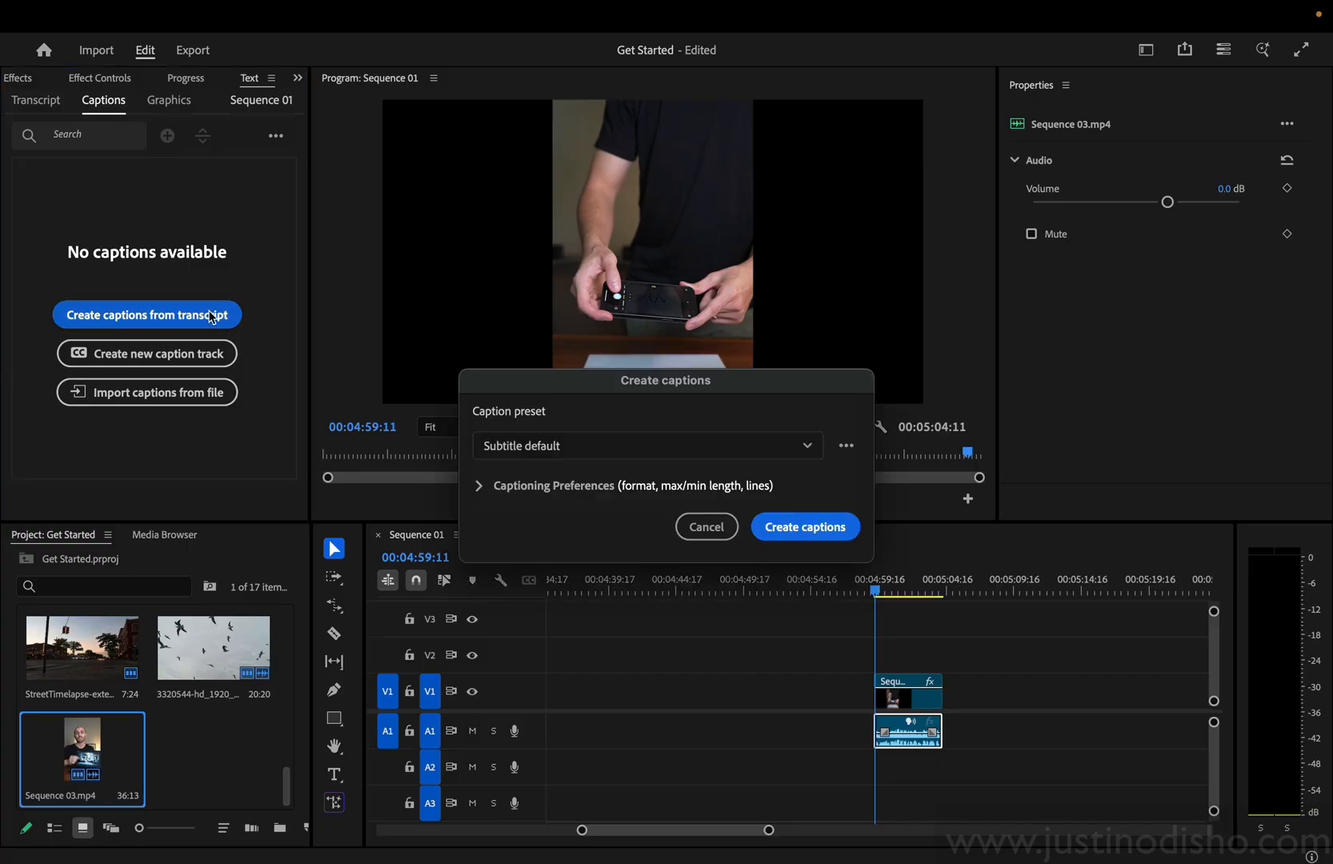
{"action": "left_click", "coordinate": [842, 522]}
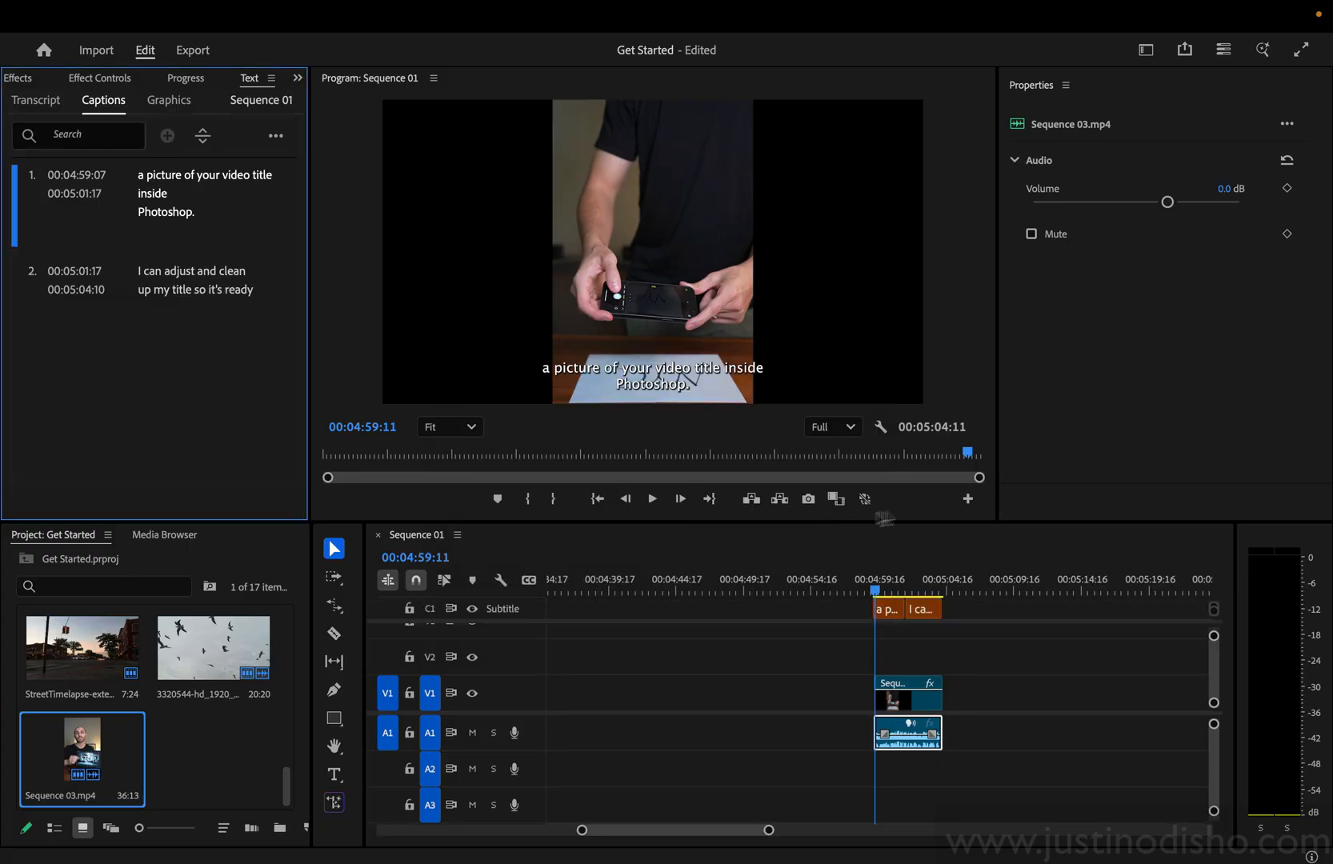
{"action": "left_click", "coordinate": [221, 205]}
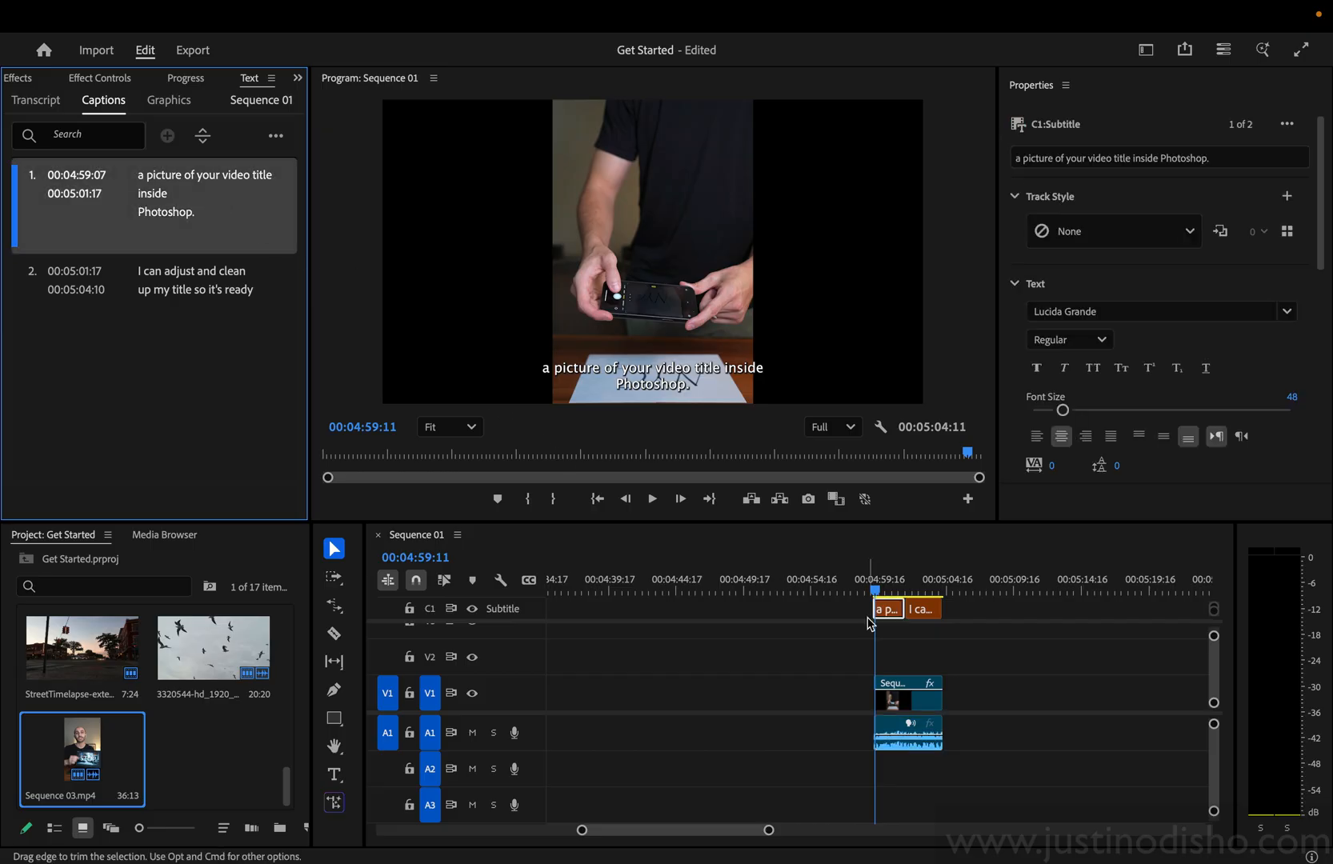
{"action": "left_click", "coordinate": [881, 590]}
{"action": "left_click", "coordinate": [884, 590]}
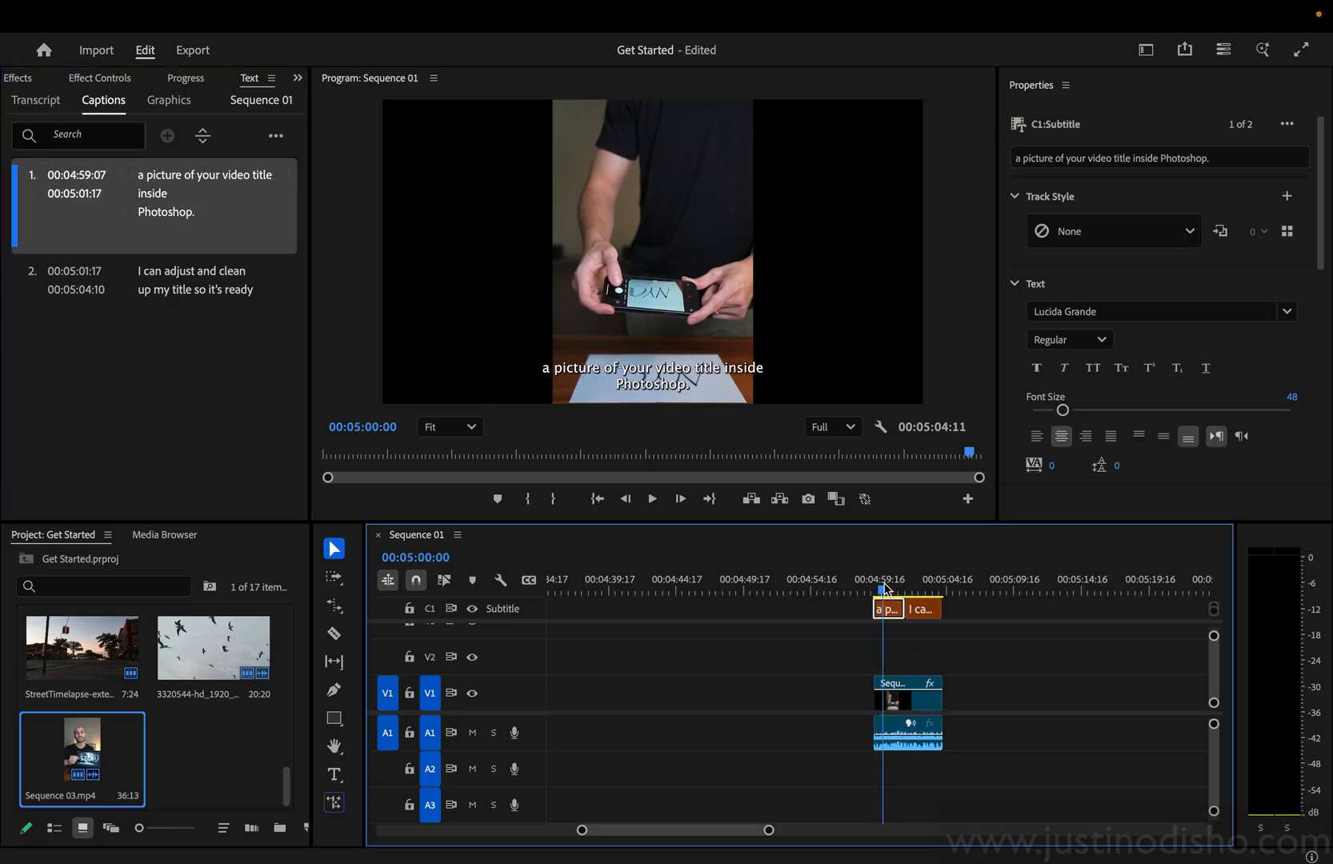
Translate the captions from auto-detected English to Spanish (ES) in Subtitle format with no style
{"action": "left_click", "coordinate": [276, 136]}
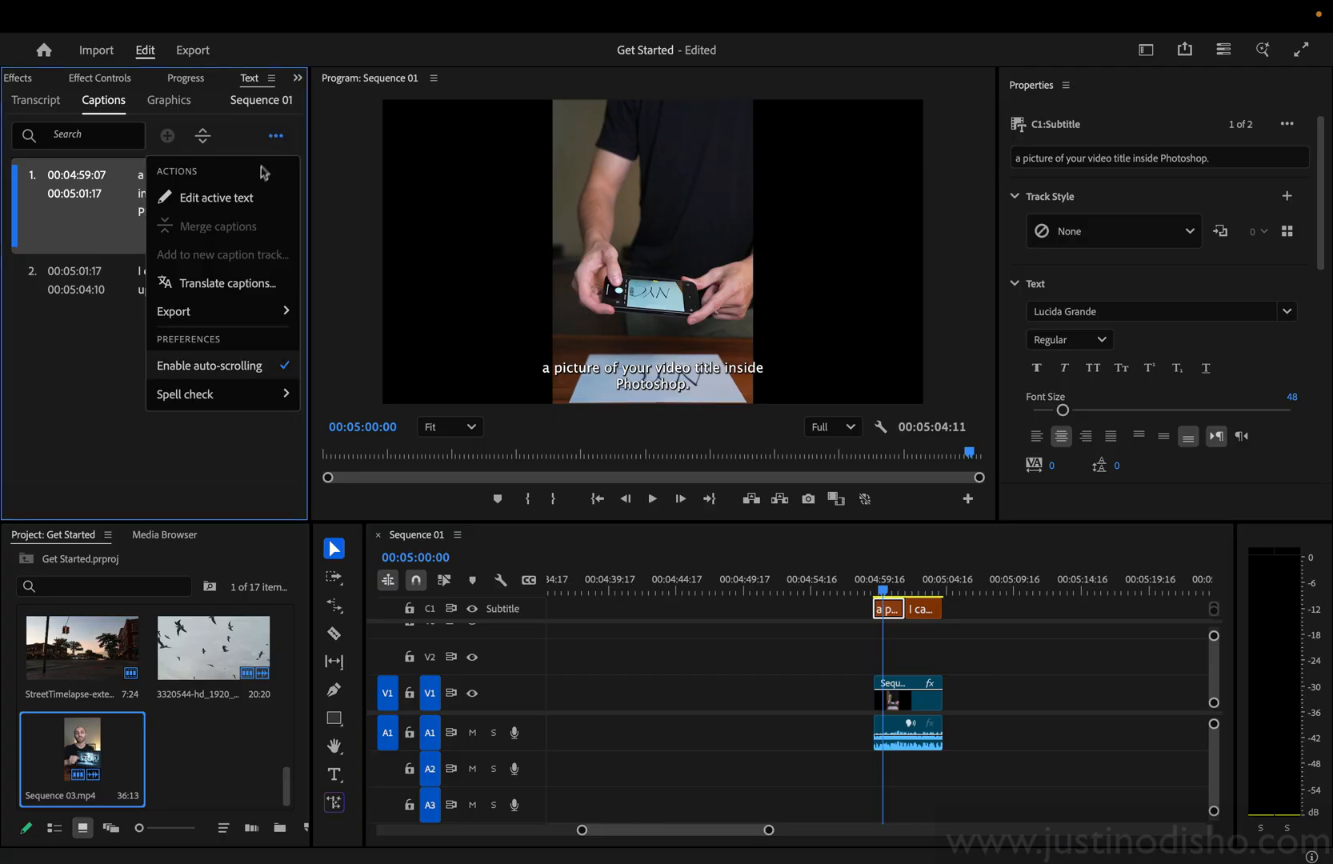
{"action": "left_click", "coordinate": [207, 282]}
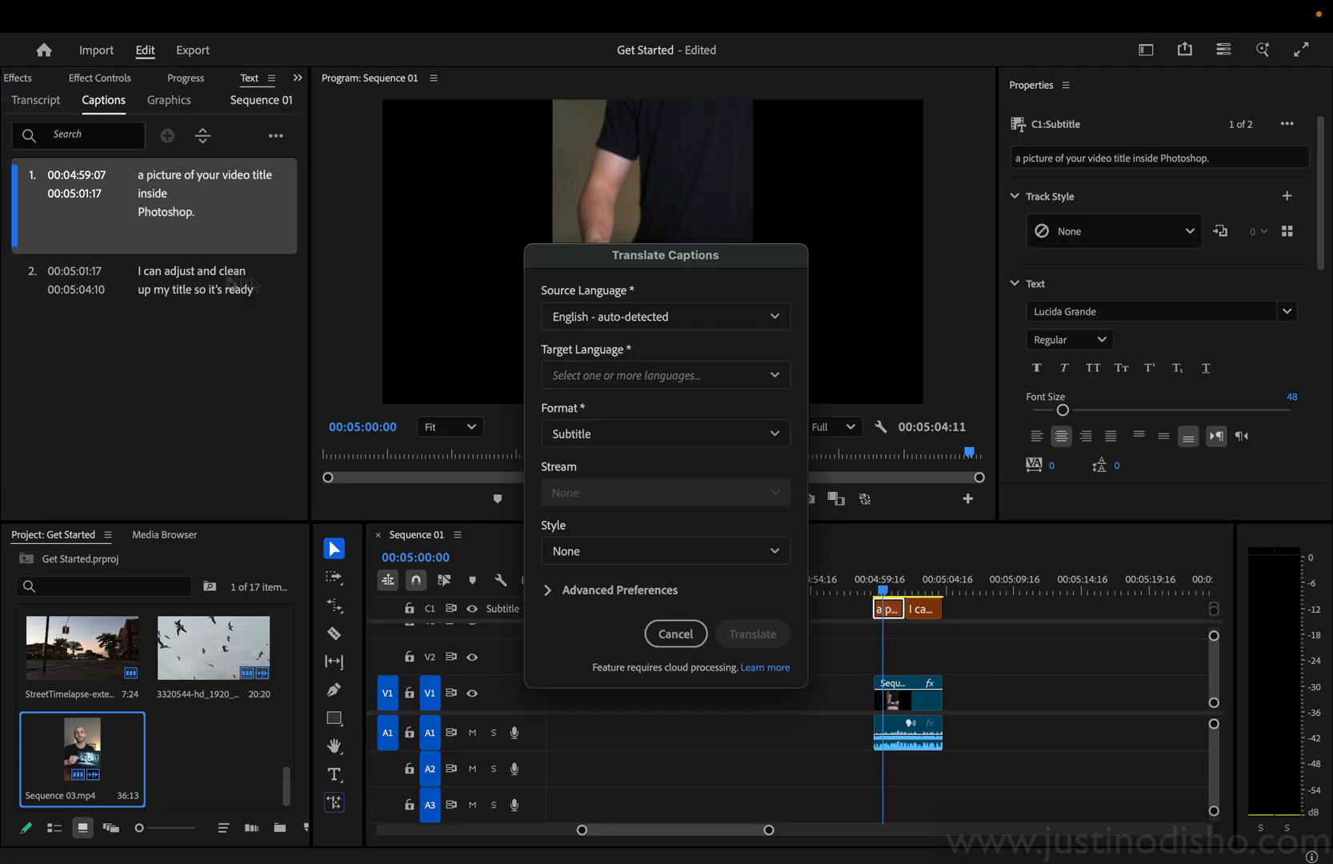
{"action": "left_click", "coordinate": [706, 318]}
{"action": "left_click", "coordinate": [705, 318]}
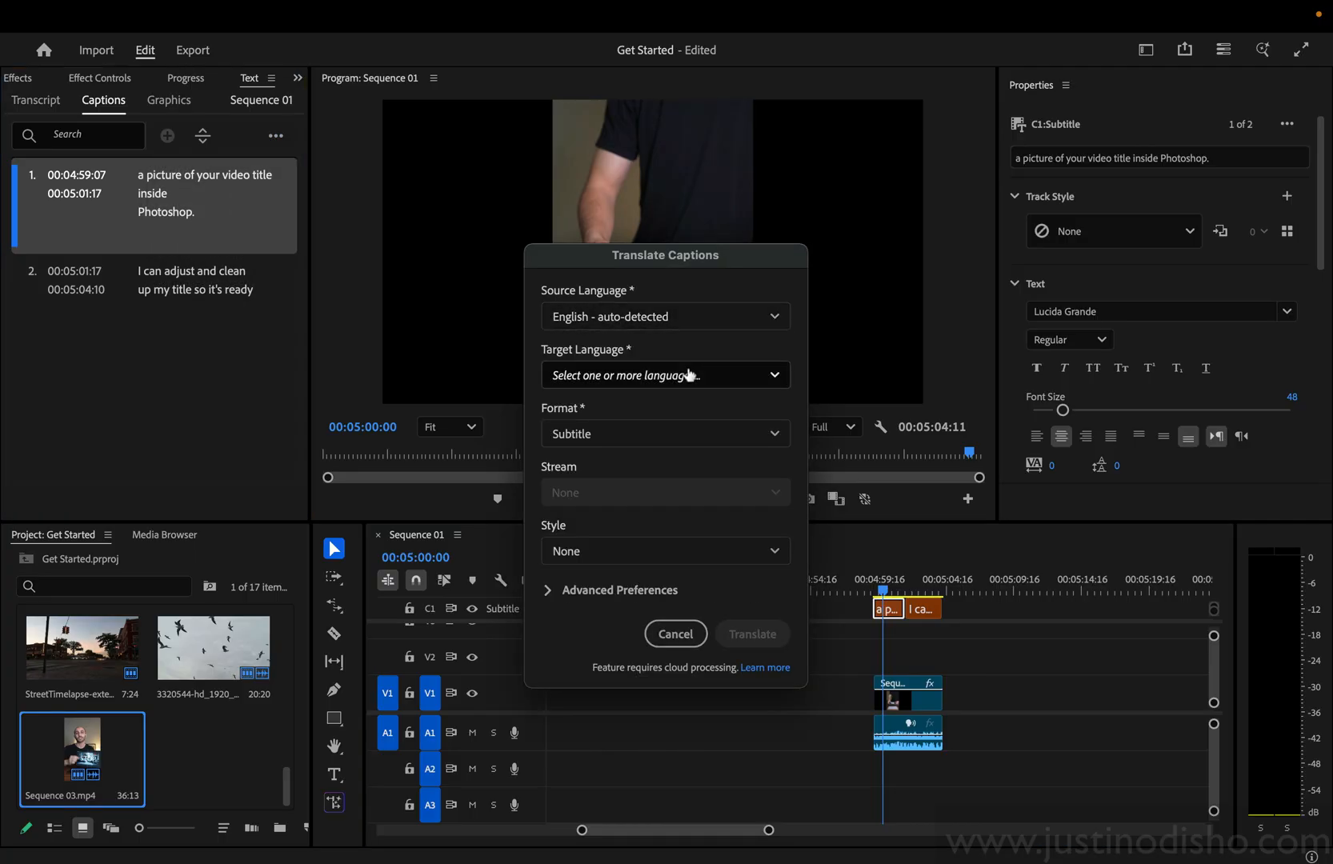
{"action": "left_click", "coordinate": [691, 375]}
{"action": "scroll", "coordinate": [635, 468], "scroll_direction": "down", "scroll_amount": 10}
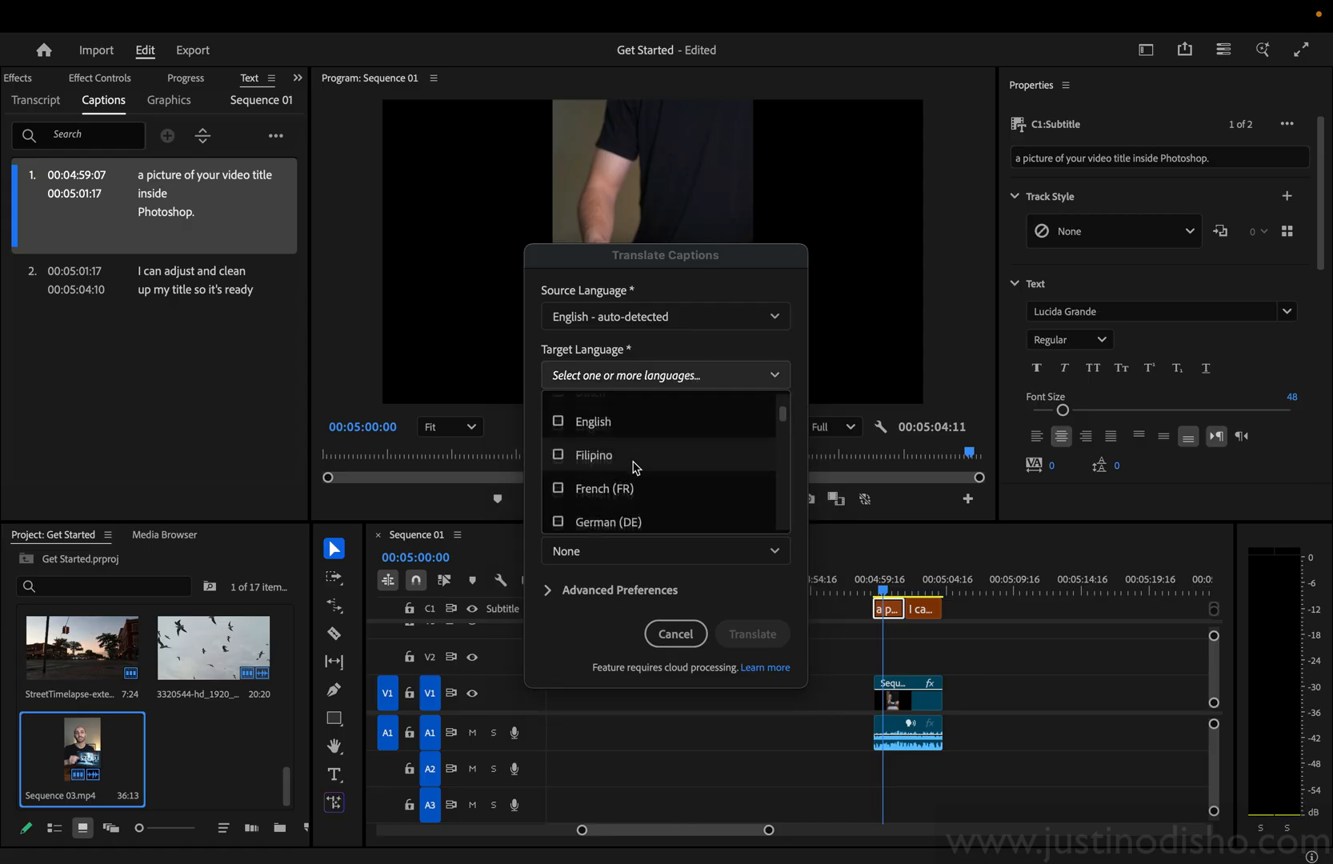
{"action": "scroll", "coordinate": [634, 468], "scroll_direction": "up", "scroll_amount": 1}
{"action": "scroll", "coordinate": [634, 464], "scroll_direction": "up", "scroll_amount": 3}
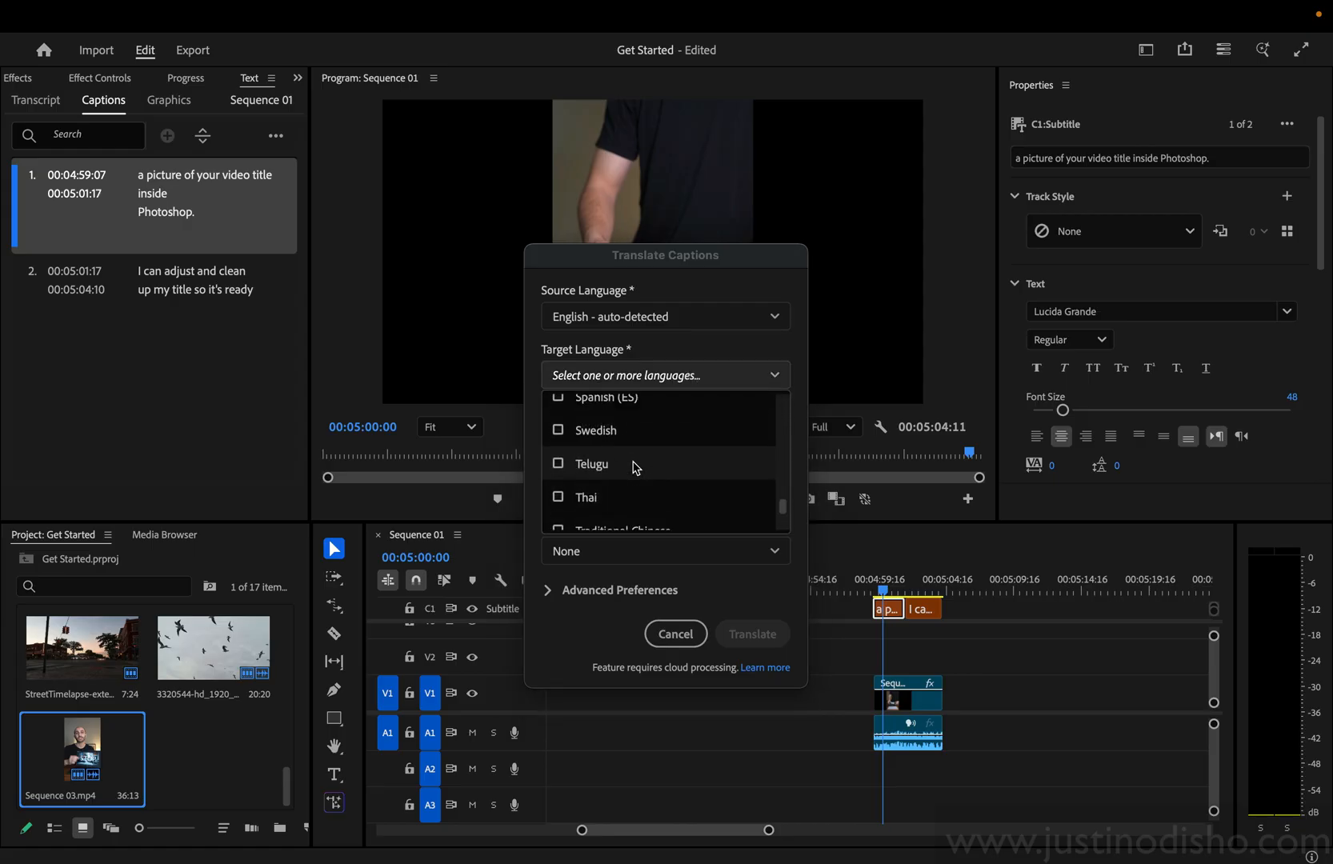
{"action": "left_click", "coordinate": [618, 449]}
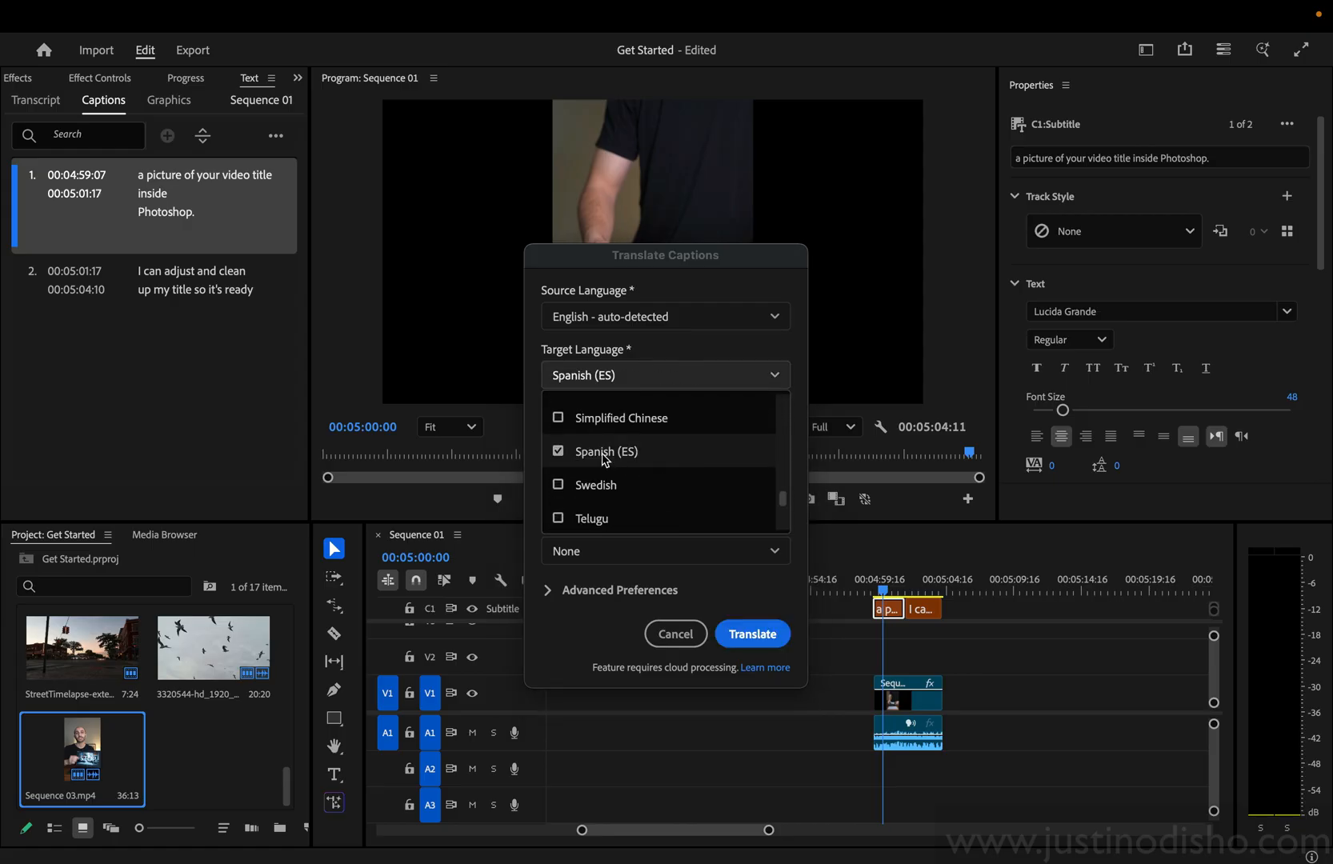
{"action": "left_click", "coordinate": [752, 634]}
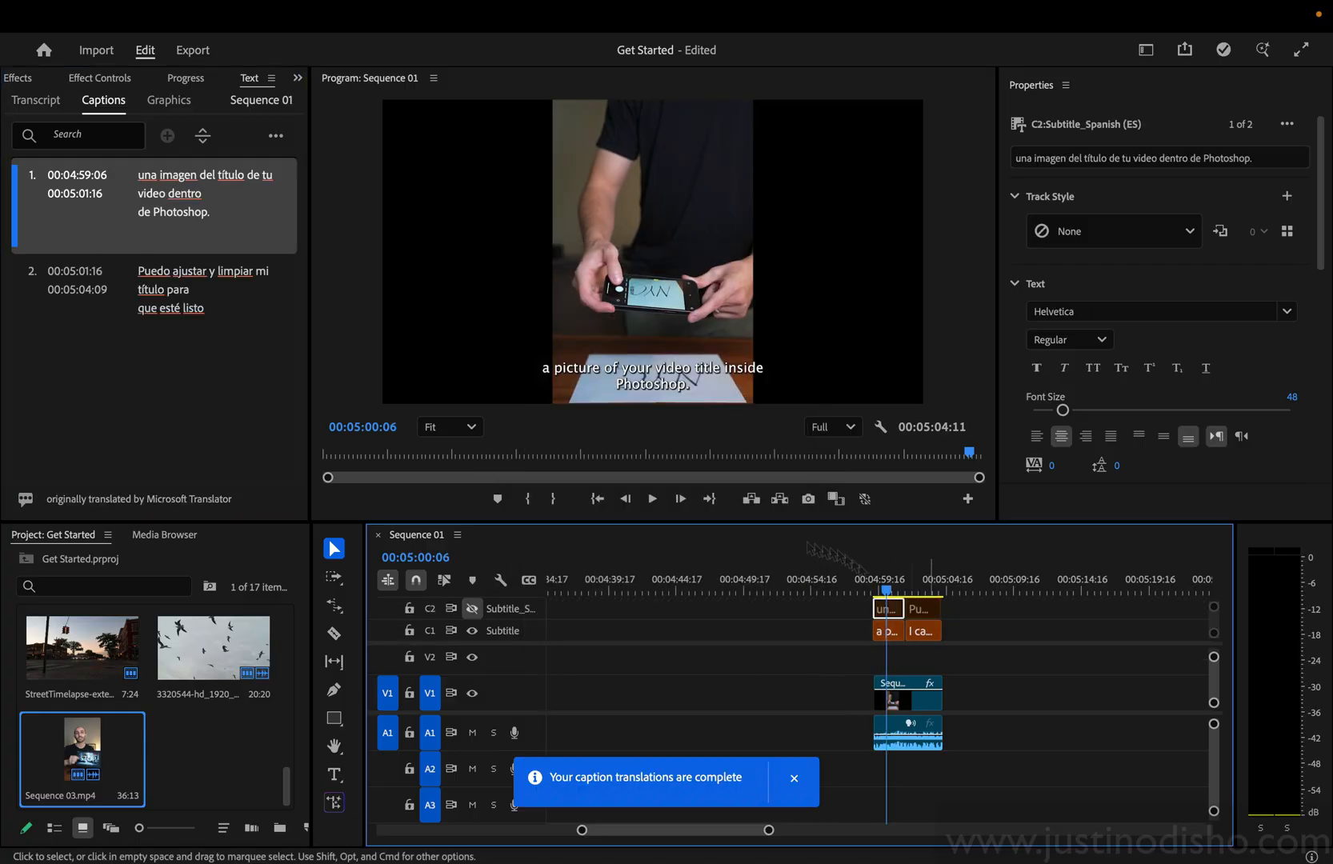
Show the Spanish caption track and raise both of its captions above the English ones, with a vertical position of -146
{"action": "left_click", "coordinate": [472, 608]}
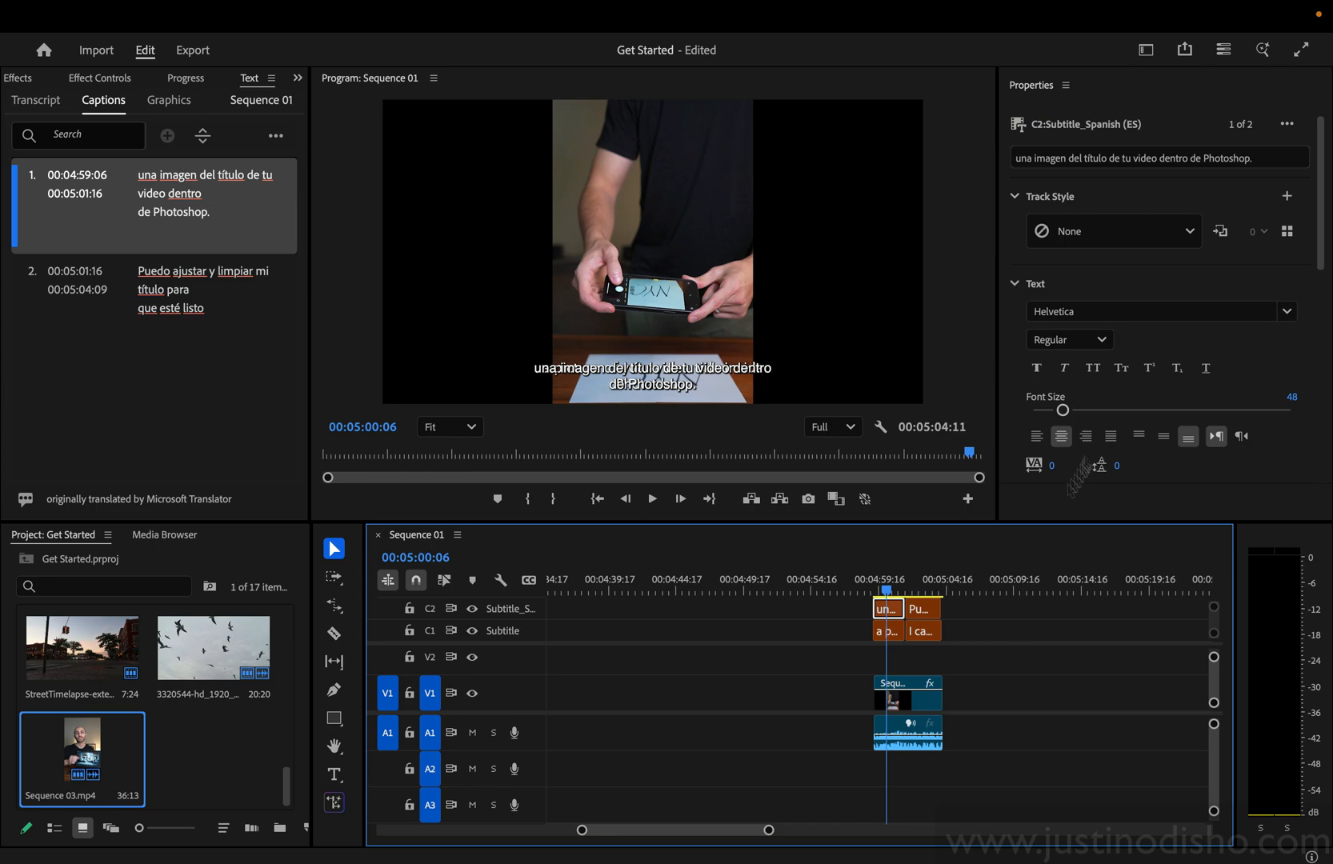
{"action": "left_click_drag", "start_coordinate": [996, 601], "coordinate": [857, 610]}
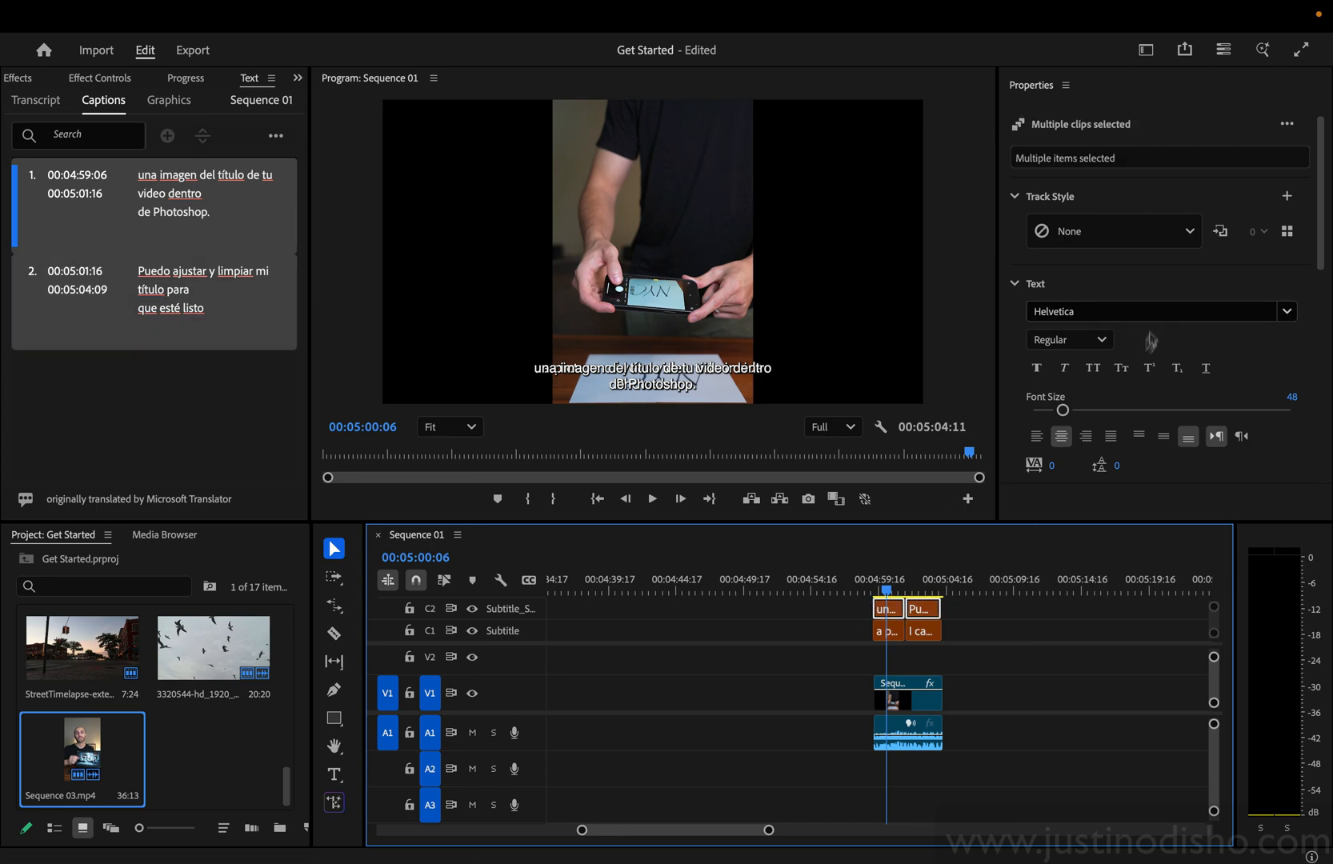
{"action": "scroll", "coordinate": [1160, 320], "scroll_direction": "down", "scroll_amount": 3}
{"action": "left_click_drag", "start_coordinate": [1172, 349], "coordinate": [1065, 384]}
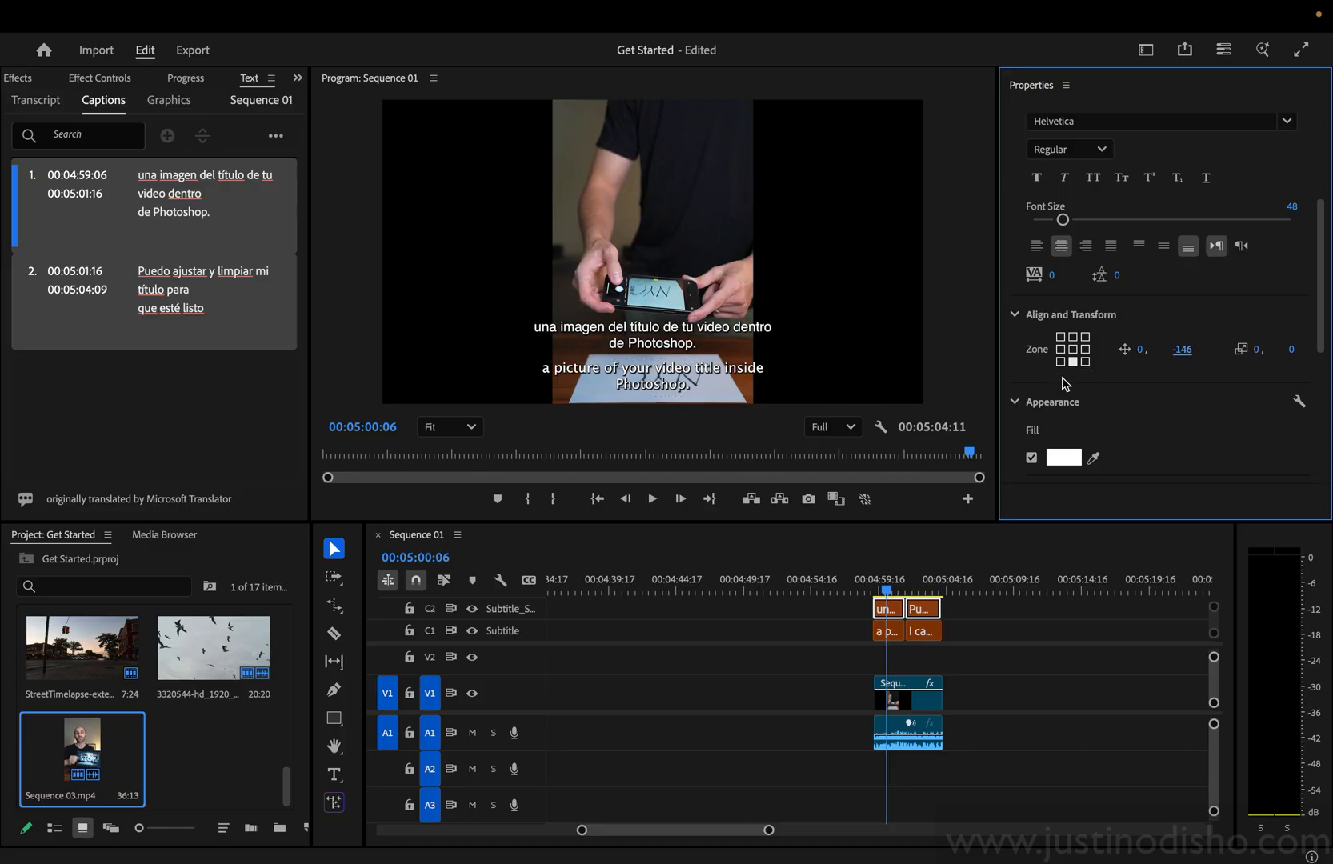
Set the Spanish captions' fill to solid yellow F3FF00 and preview the second caption at 00:05:03:17
{"action": "left_click", "coordinate": [1063, 457]}
{"action": "left_click", "coordinate": [699, 389]}
{"action": "left_click", "coordinate": [676, 573]}
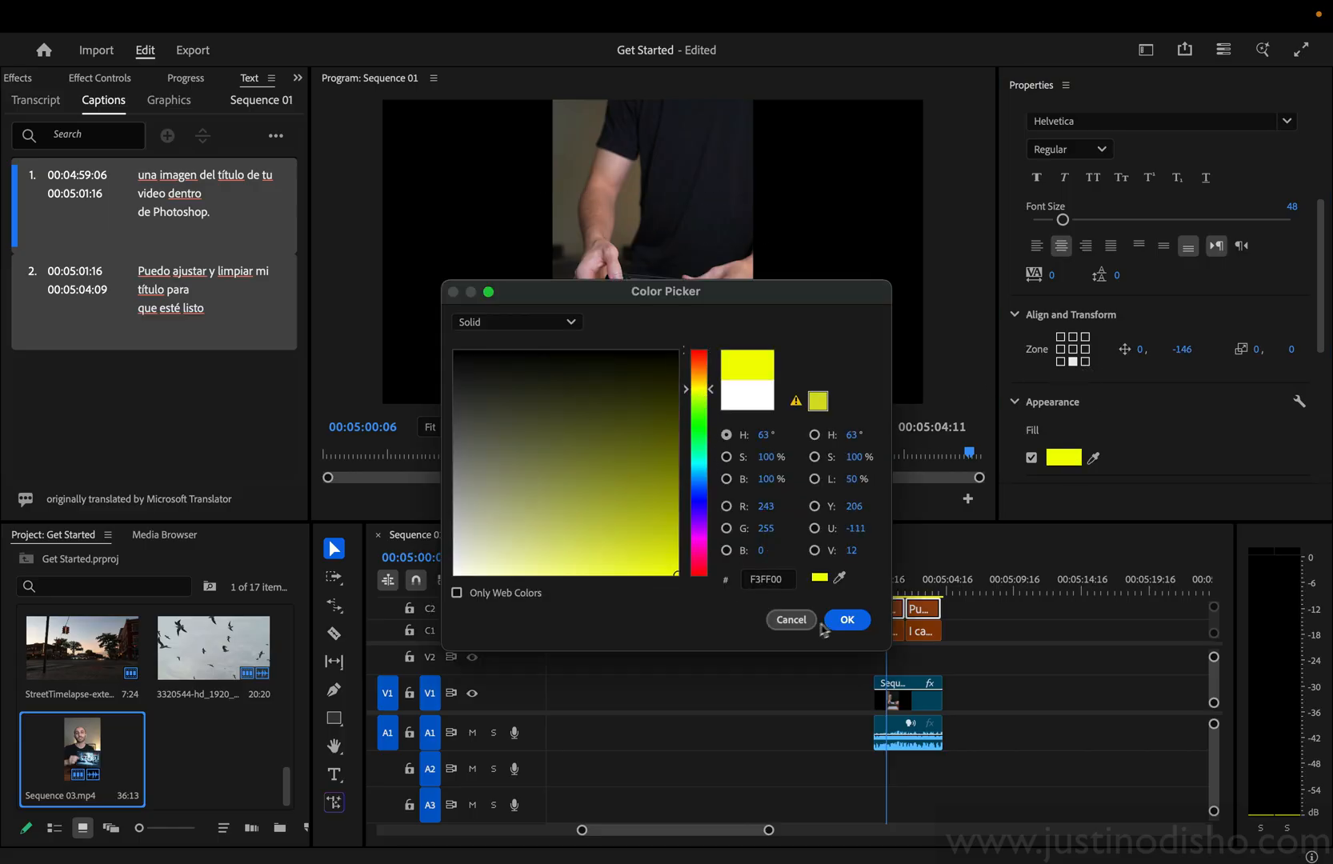
{"action": "left_click", "coordinate": [847, 619]}
{"action": "left_click", "coordinate": [933, 590]}
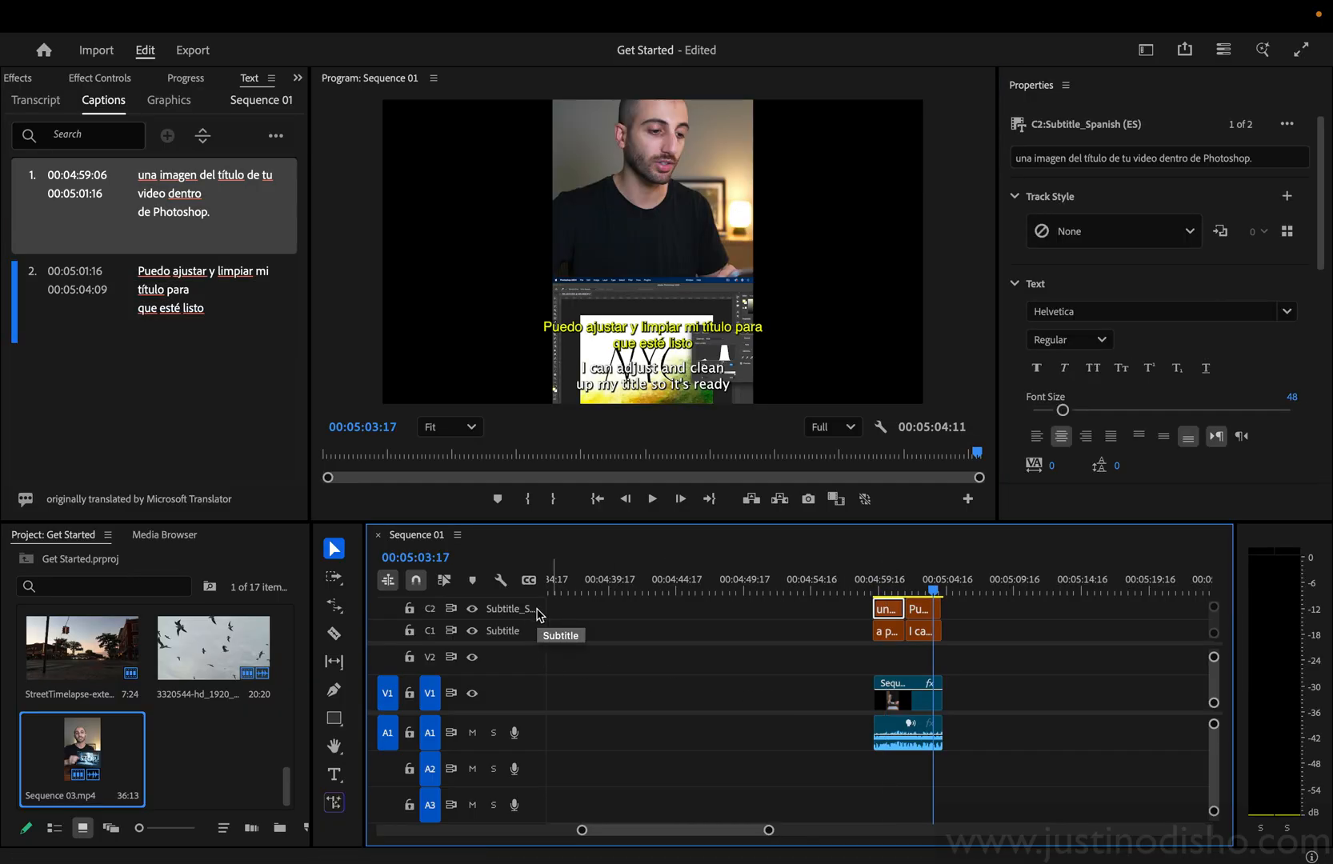
Enlarge audio track A1 and lower the Sequence 03.mp4 clip's volume to -2.3 dB
{"action": "key", "text": "backslash"}
{"action": "left_click_drag", "start_coordinate": [522, 755], "coordinate": [526, 780]}
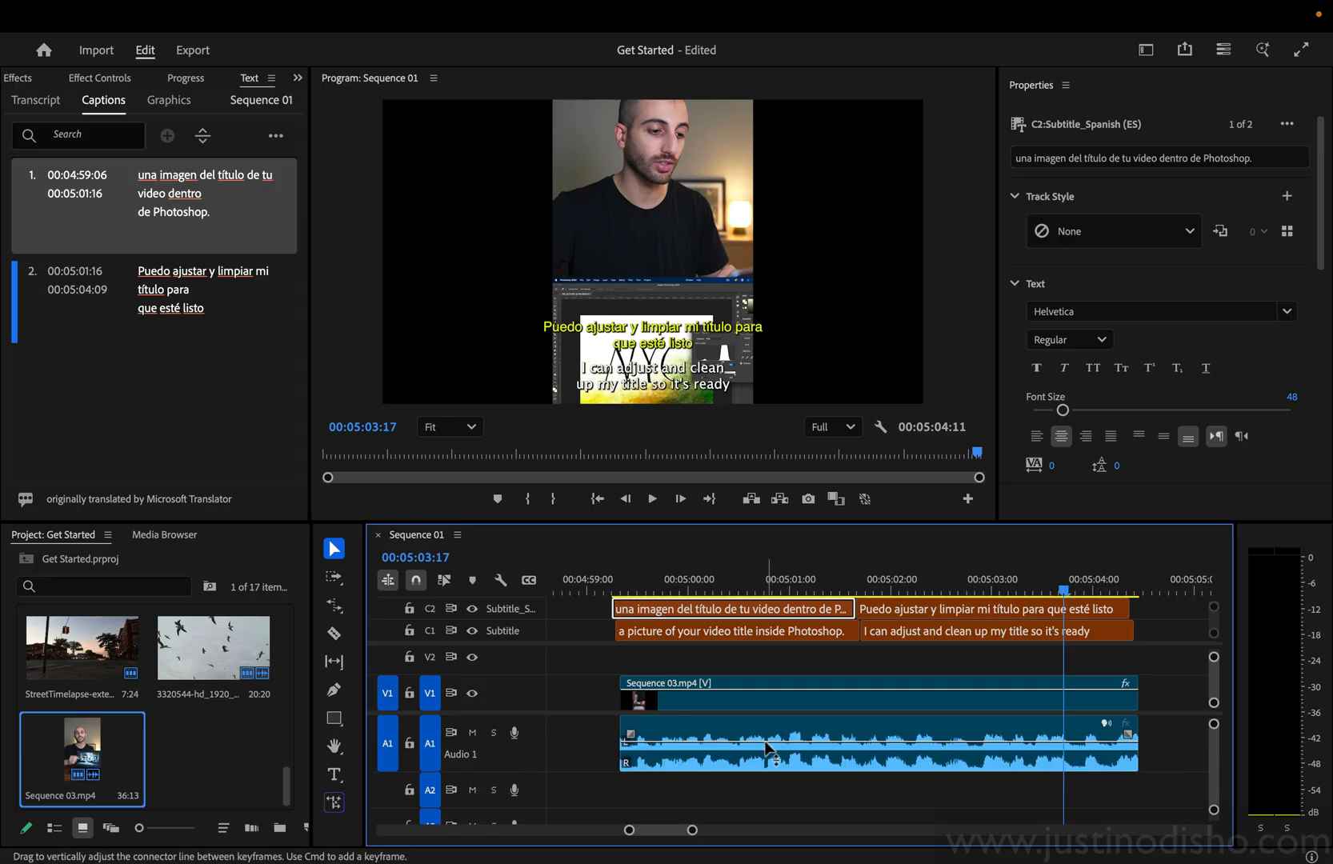
{"action": "mouse_move", "coordinate": [766, 748]}
{"action": "left_mouse_down"}
{"action": "mouse_move", "coordinate": [765, 760]}
{"action": "mouse_move", "coordinate": [772, 741]}
{"action": "mouse_move", "coordinate": [783, 747]}
{"action": "left_mouse_up"}
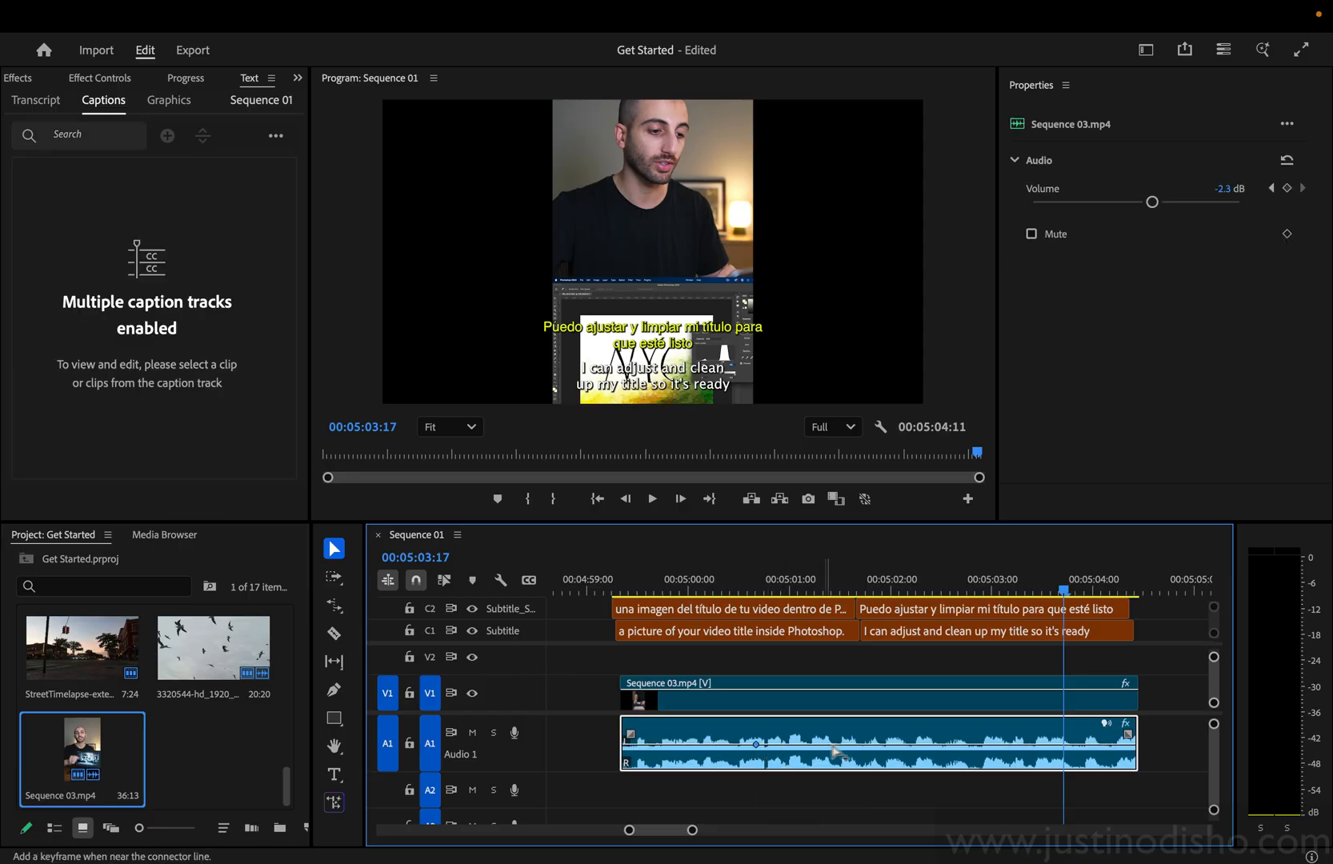
Add two volume keyframes to the A1 clip, lowering the first at 00:05:00:16 to -5.0 dB and raising the second
{"action": "left_click", "coordinate": [845, 745], "text": "ctrl"}
{"action": "left_click", "coordinate": [756, 745], "text": "ctrl"}
{"action": "left_click_drag", "start_coordinate": [756, 748], "coordinate": [756, 748]}
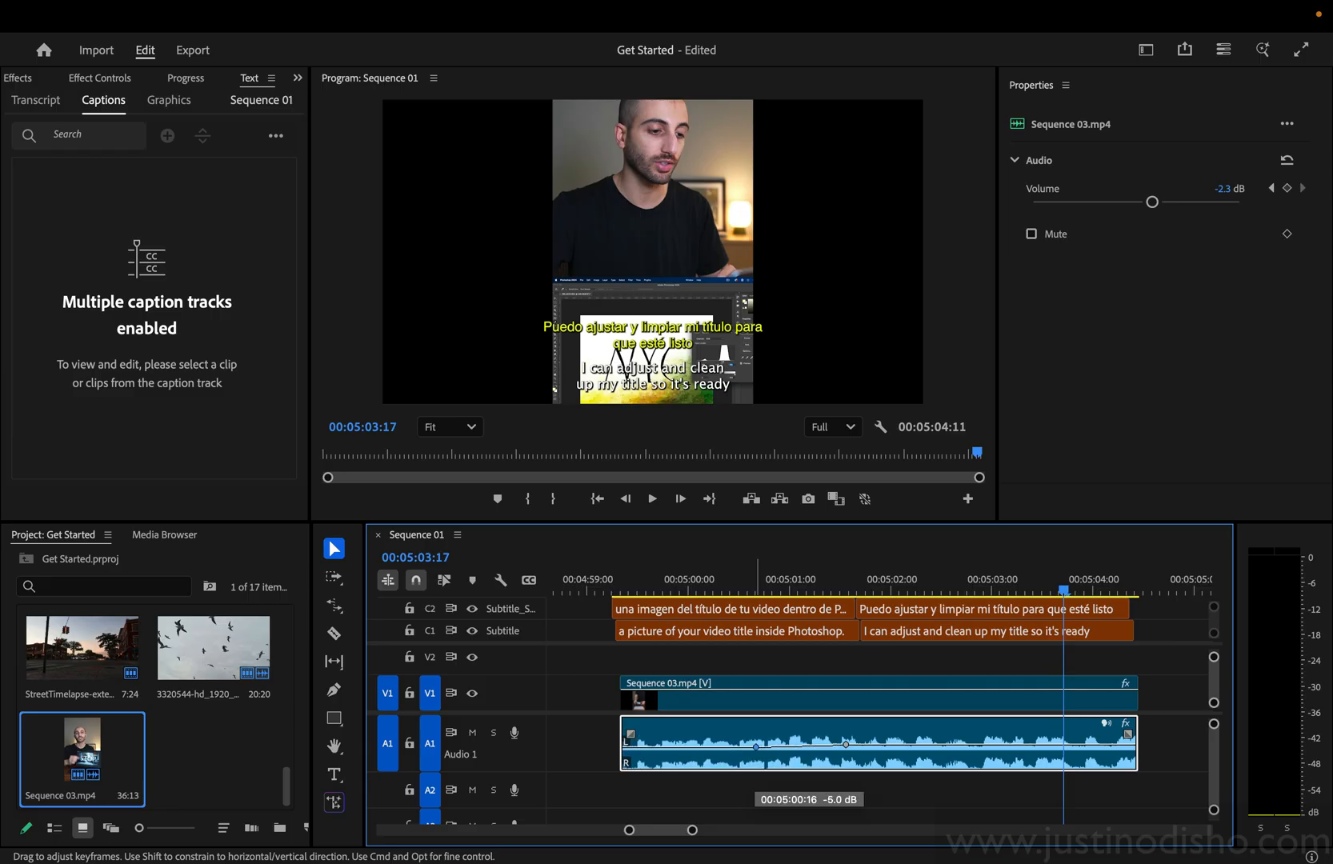
{"action": "left_click_drag", "start_coordinate": [846, 743], "coordinate": [843, 736]}
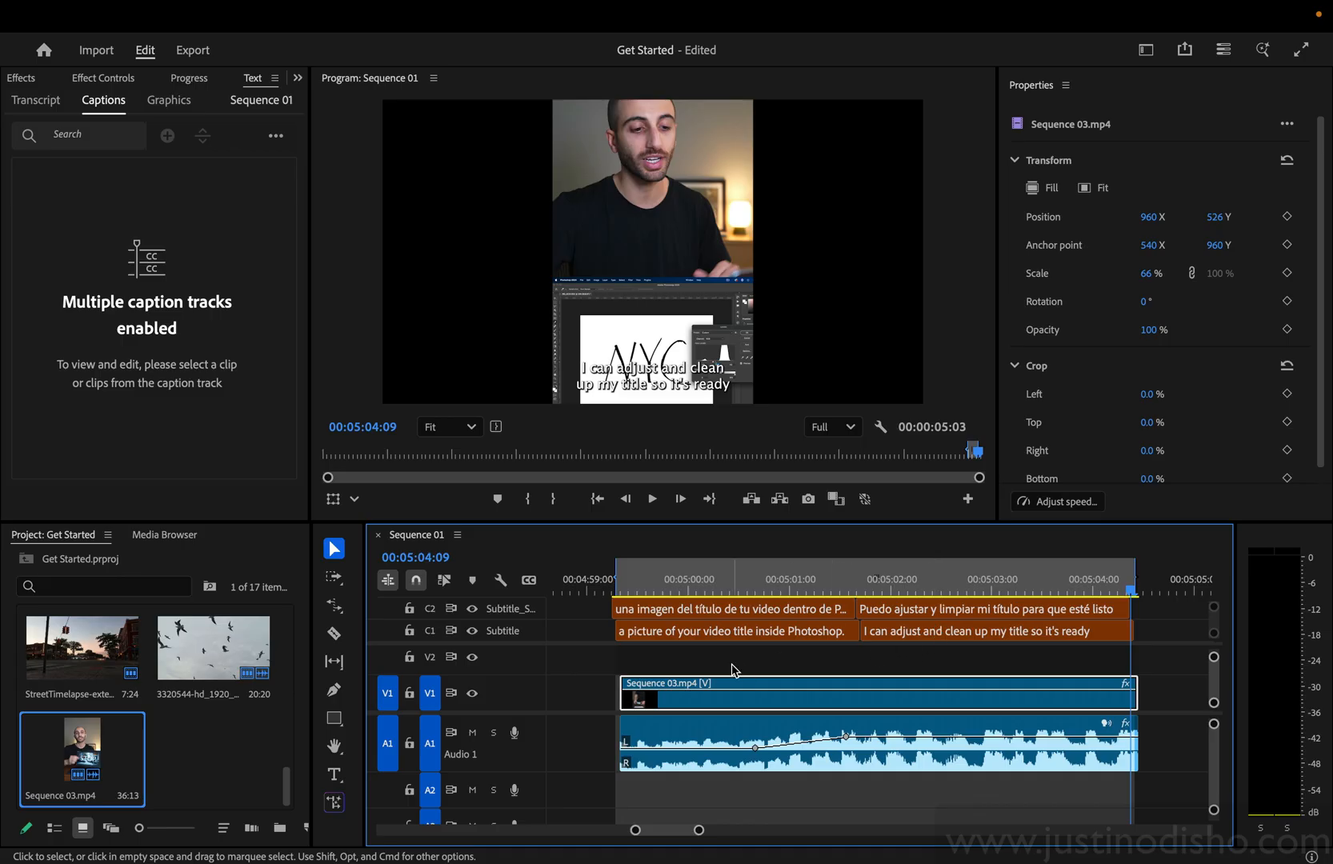
Place the playhead at about 00:05:00:18 and fit the whole sequence in the timeline
{"action": "key", "text": "minus"}
{"action": "key", "text": "minus"}
{"action": "key", "text": "minus"}
{"action": "left_click", "coordinate": [739, 589]}
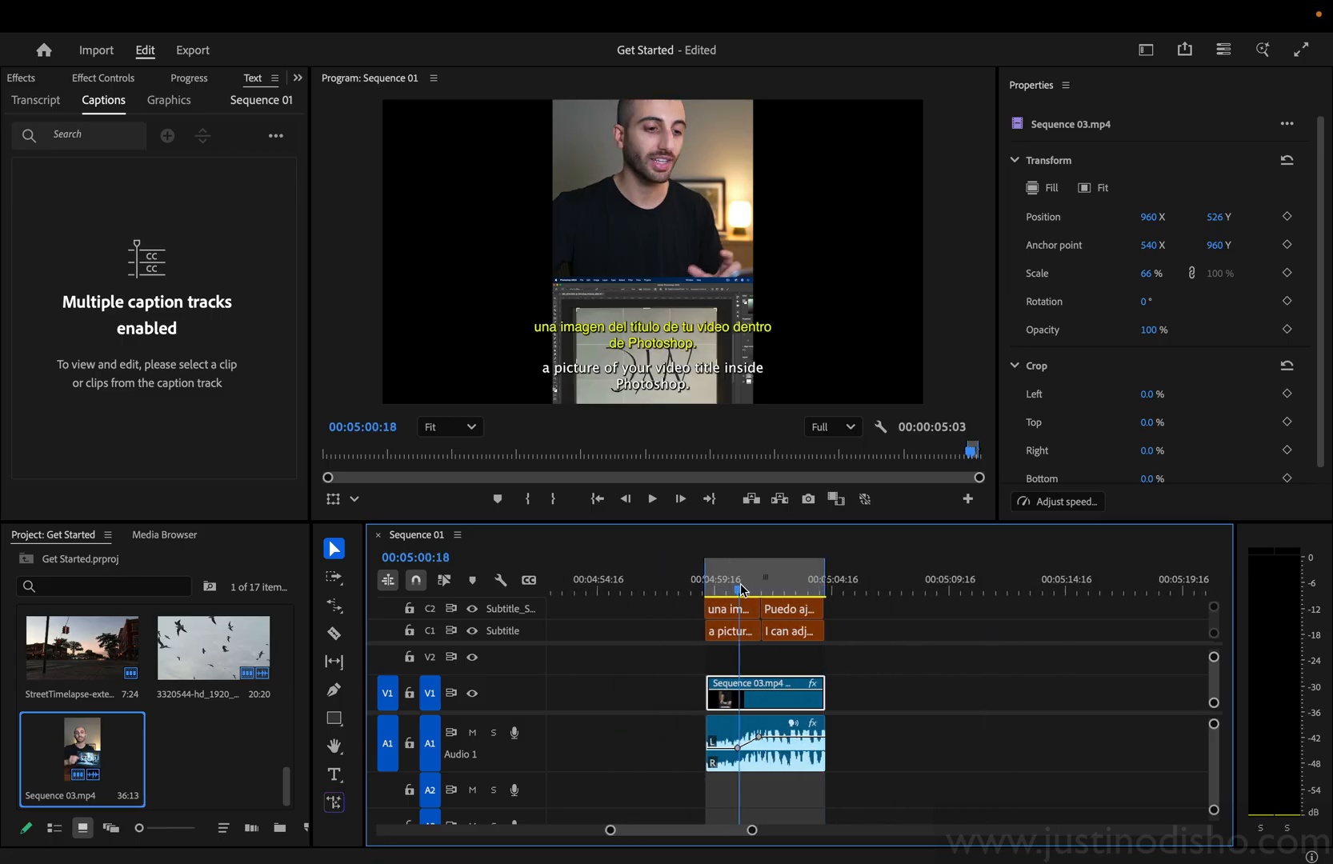
{"action": "key", "text": "backslash"}
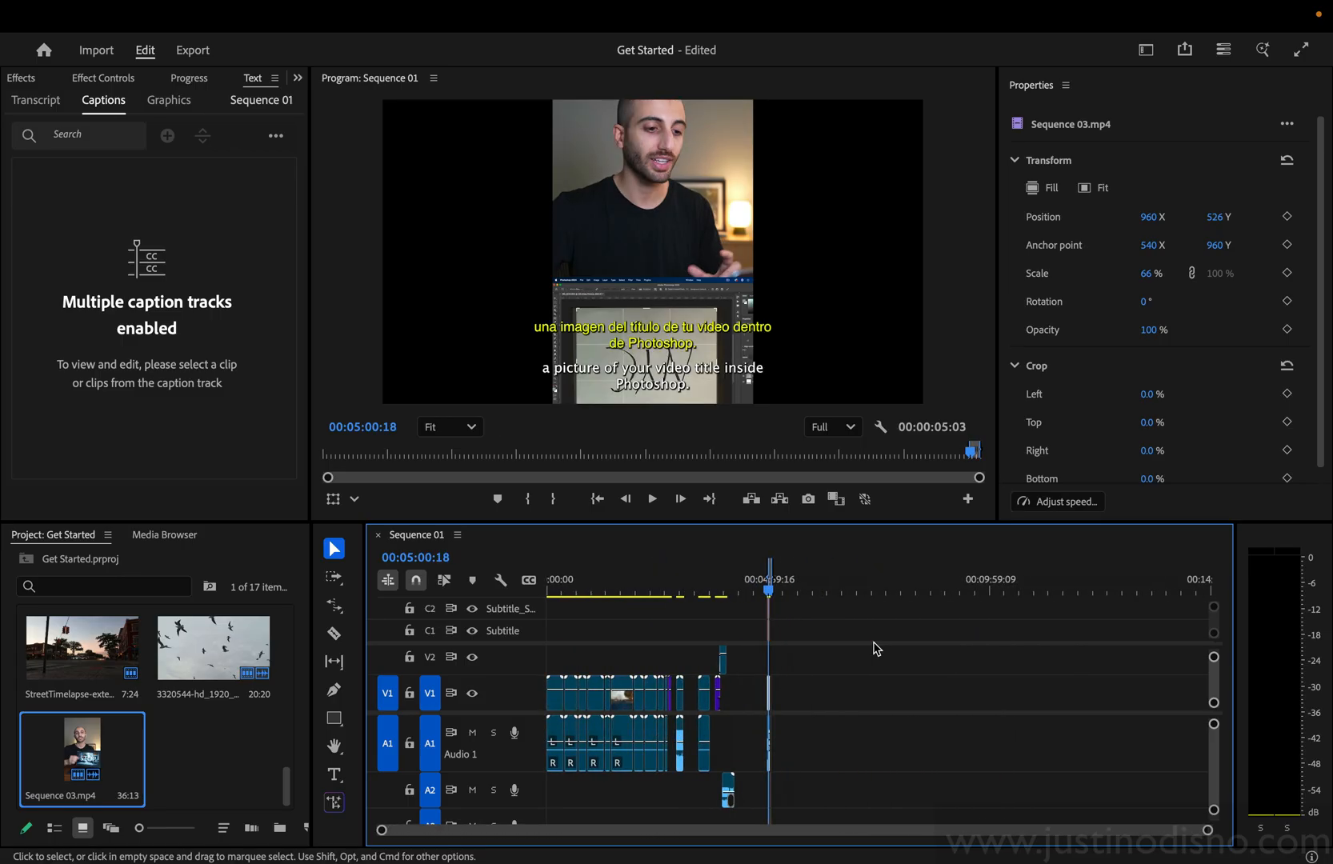